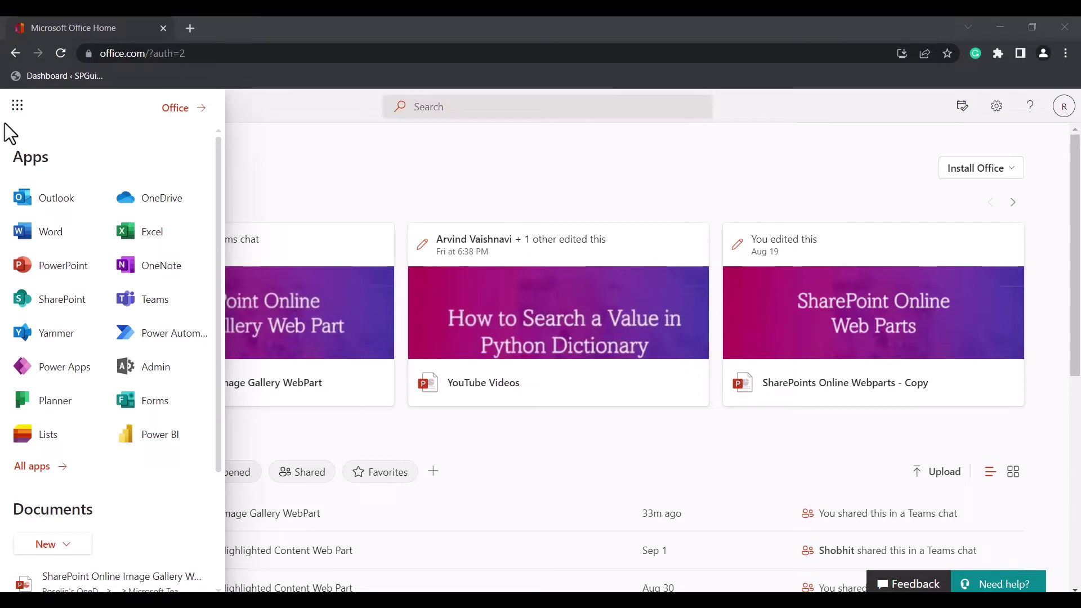
Step: Open SharePoint in a new tab, go to Communication Site Page, and start editing its home page
left_click(98, 298)
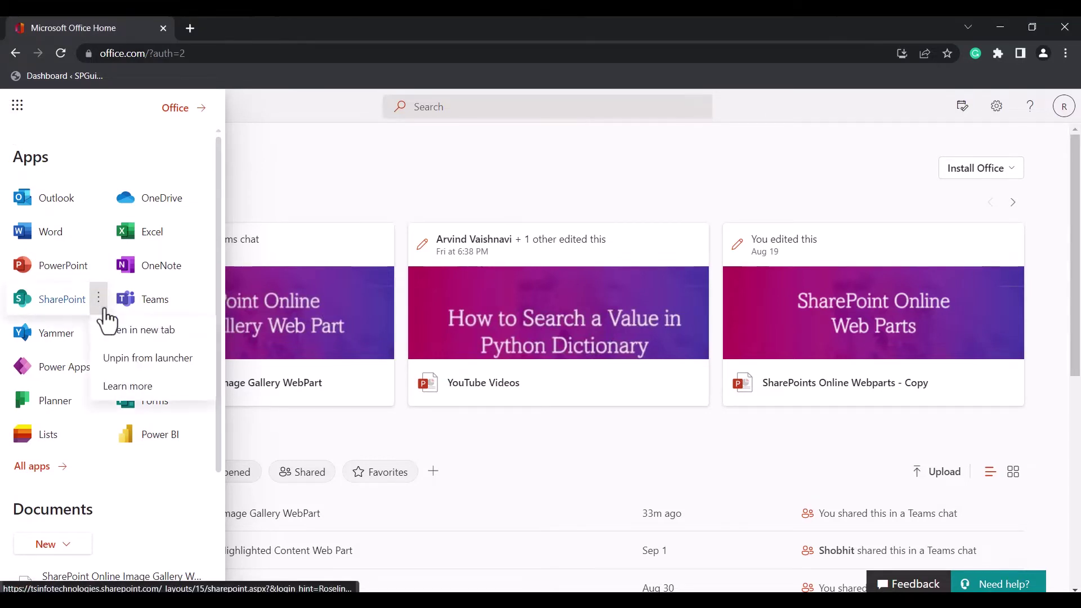
left_click(119, 331)
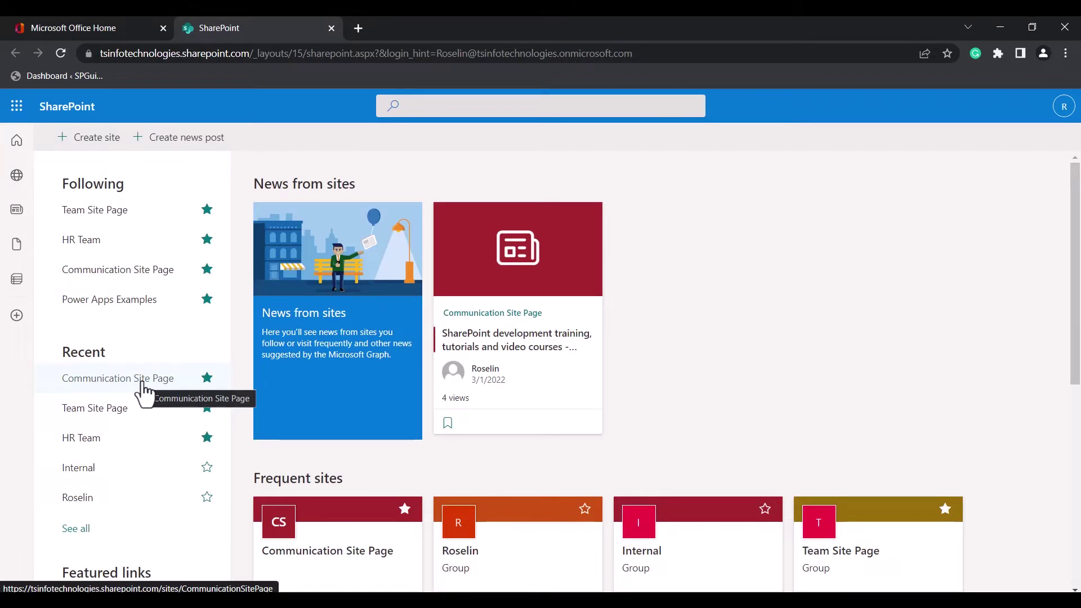
left_click(106, 388)
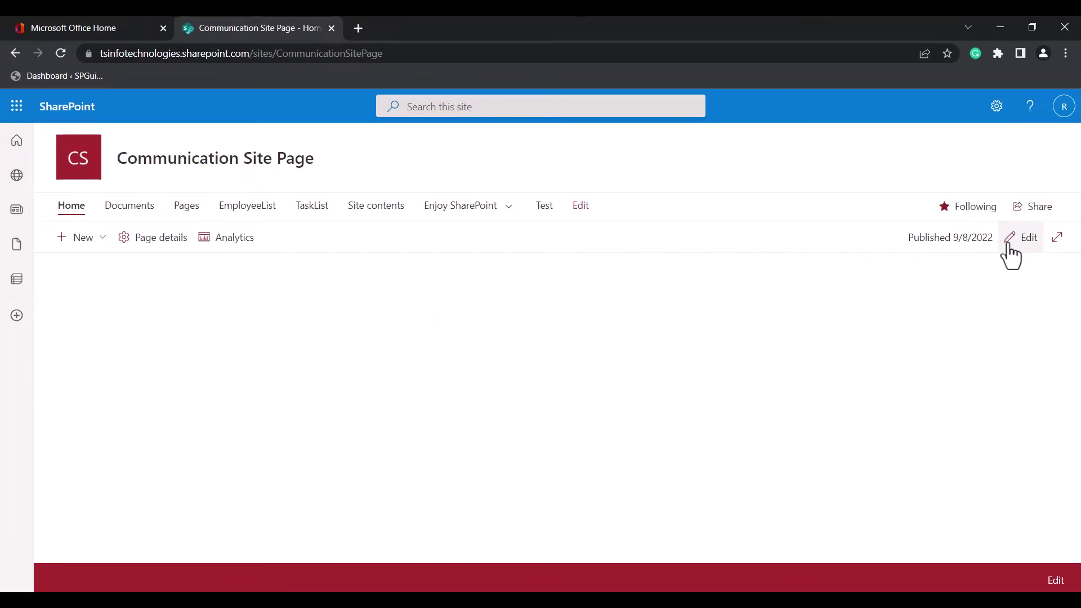
left_click(1008, 246)
Step: Add a one-column section holding an Image gallery web part and open its image picker
left_click(11, 166)
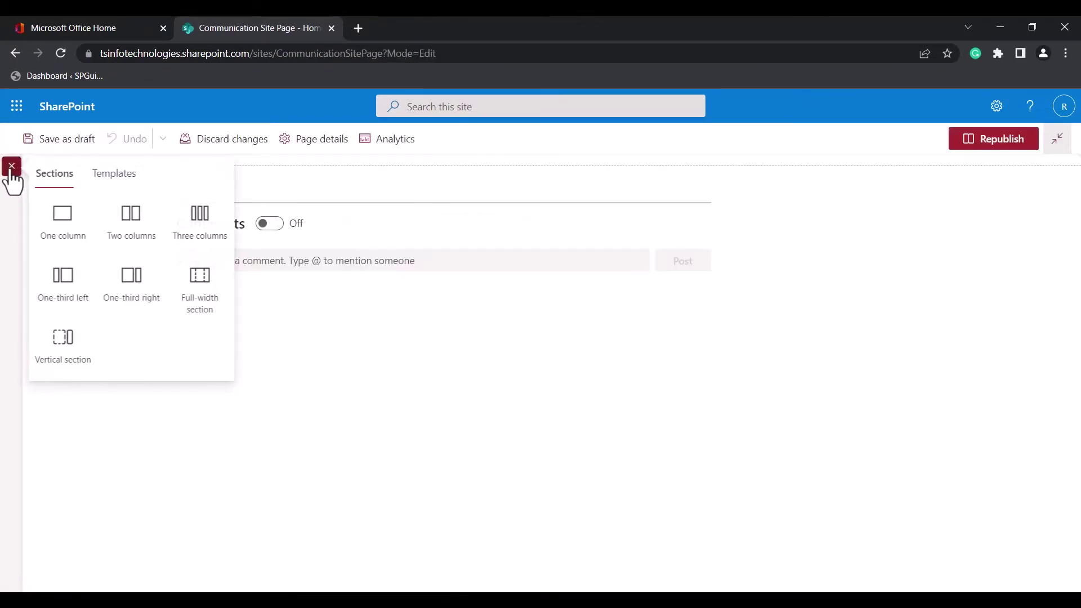
left_click(54, 217)
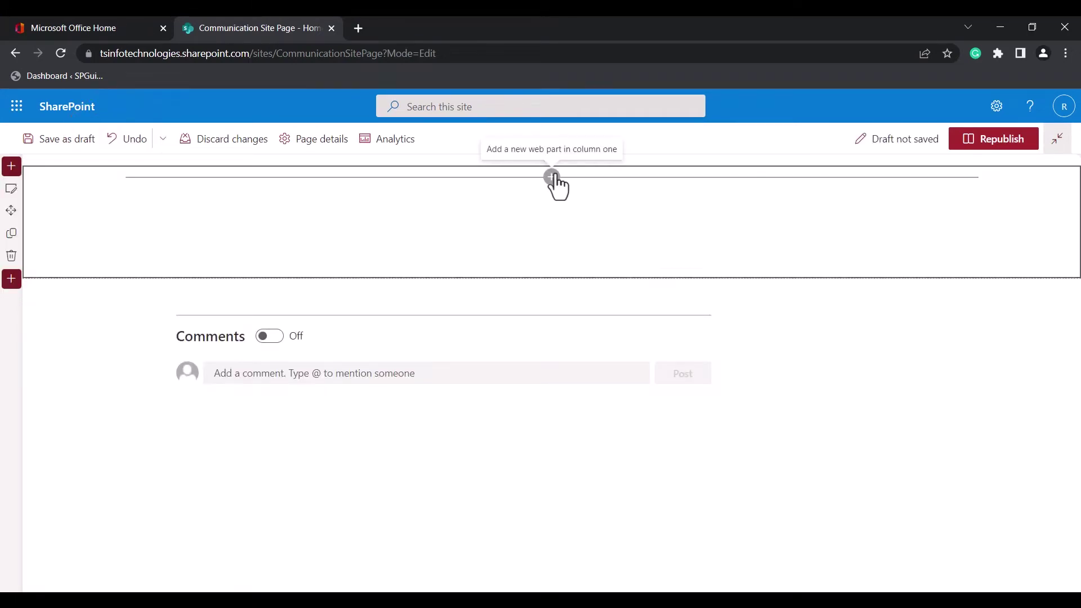
left_click(552, 177)
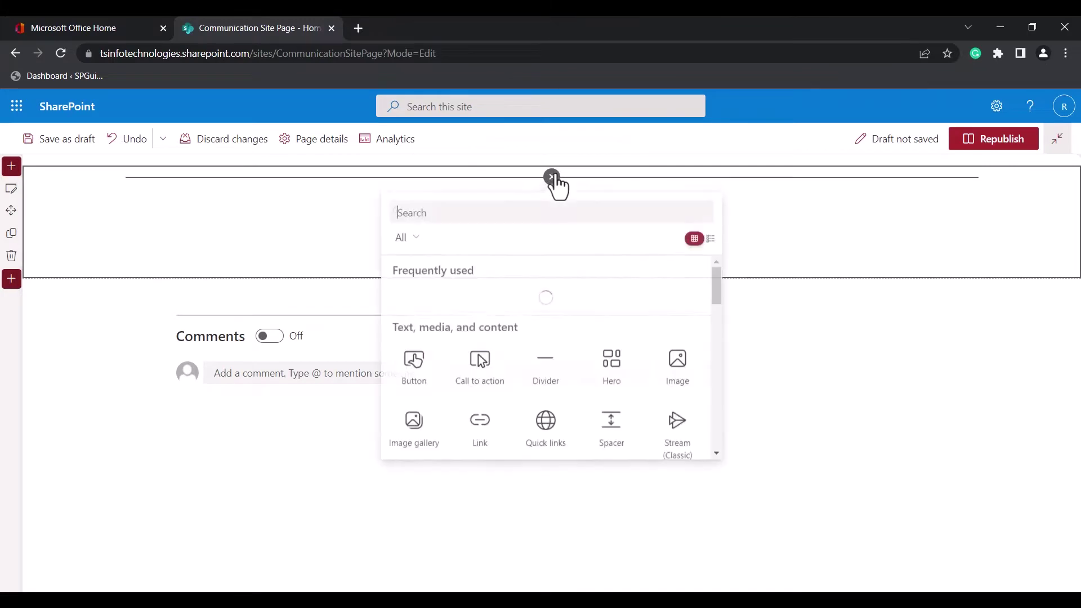
type("Image")
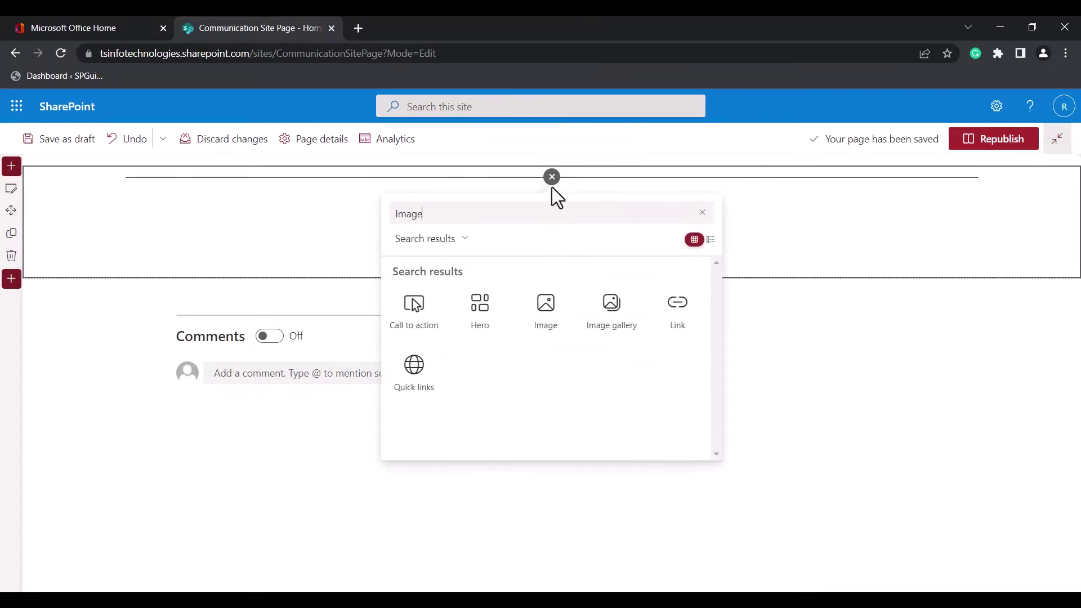
left_click(626, 335)
left_click(626, 337)
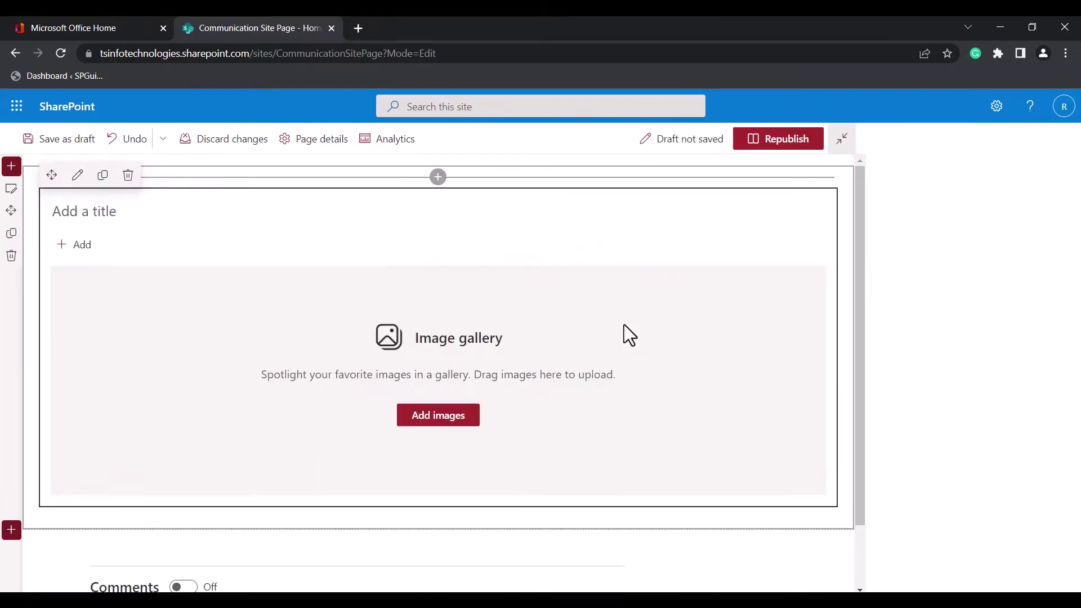
left_click(457, 423)
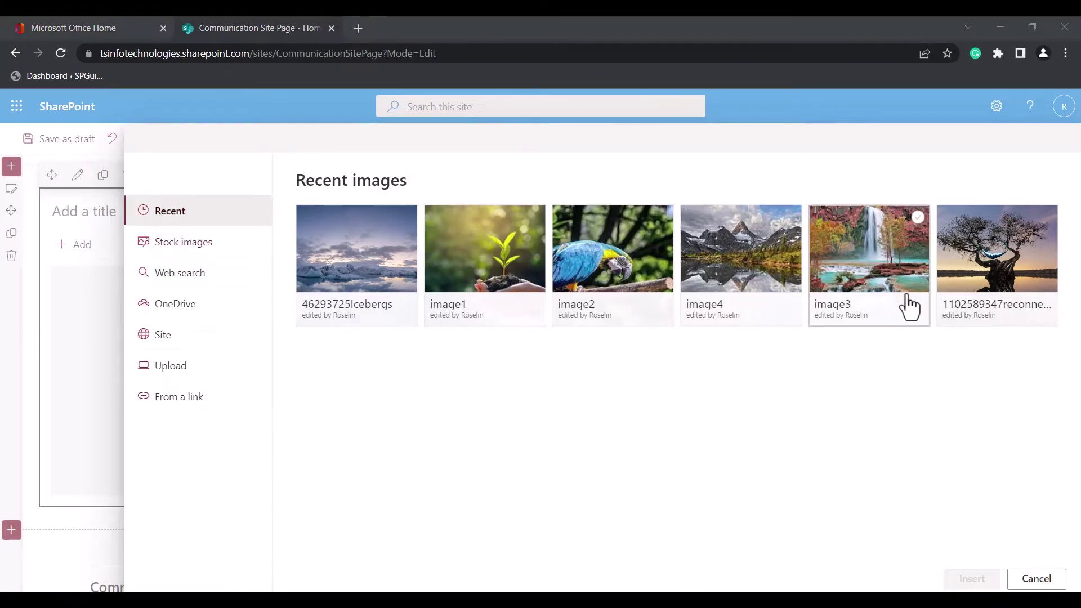
left_click(194, 243)
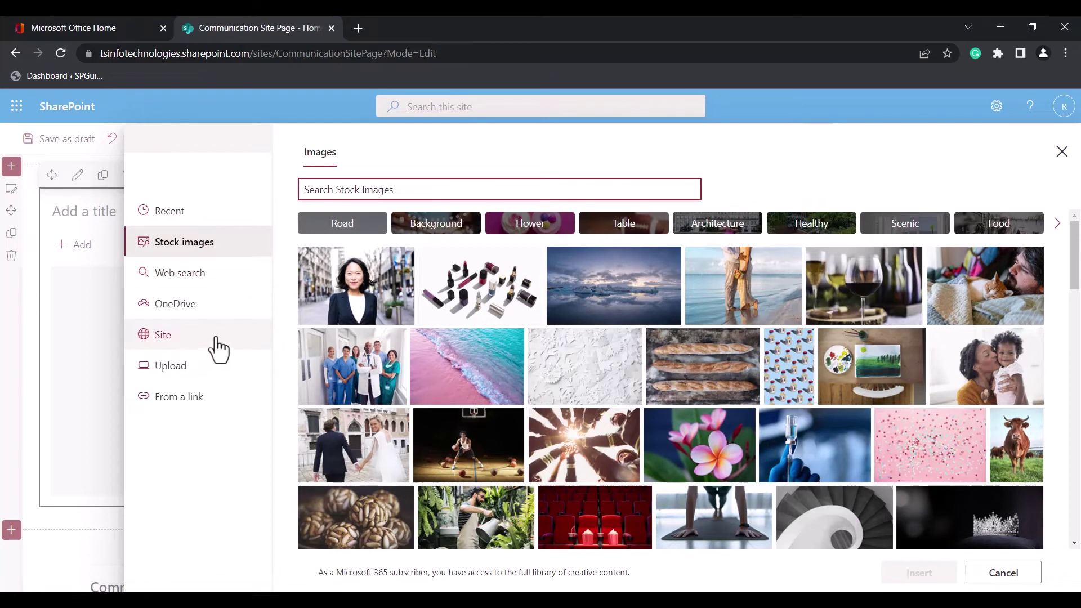
left_click(205, 275)
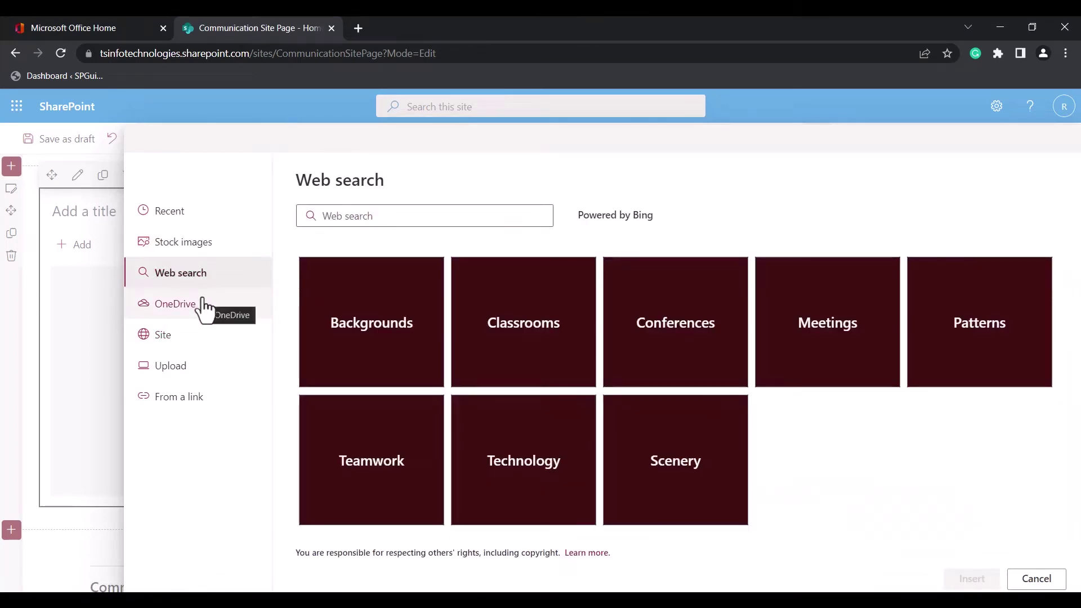
left_click(206, 306)
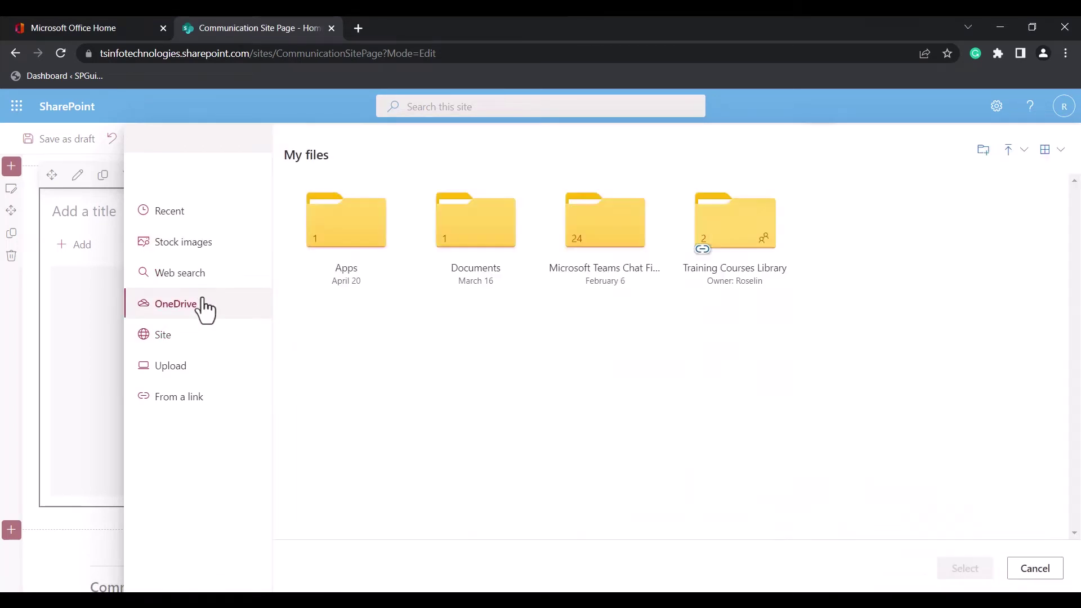
left_click(188, 345)
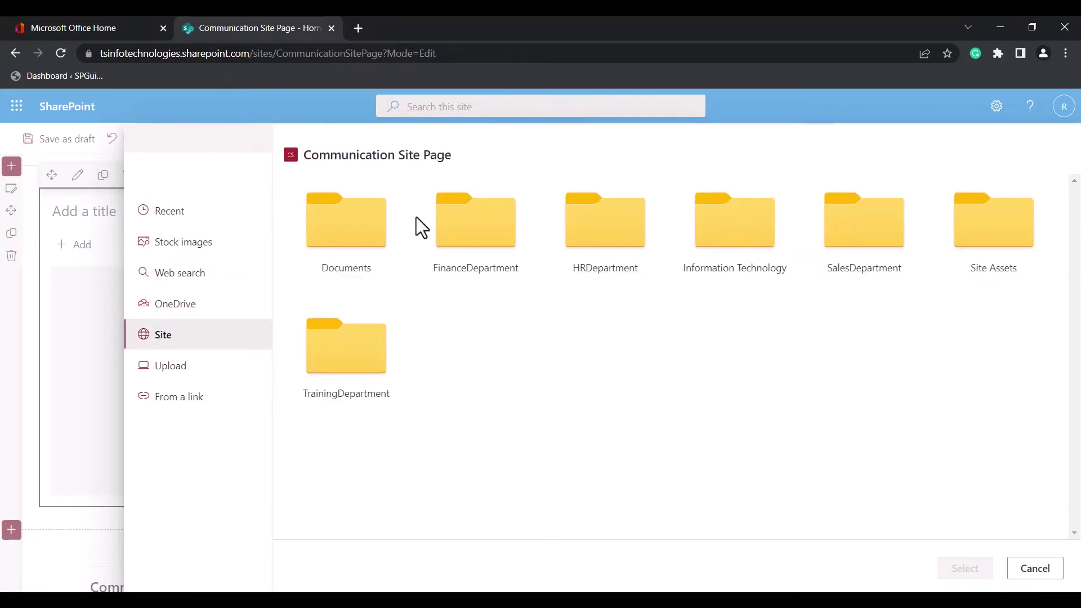
left_click(326, 234)
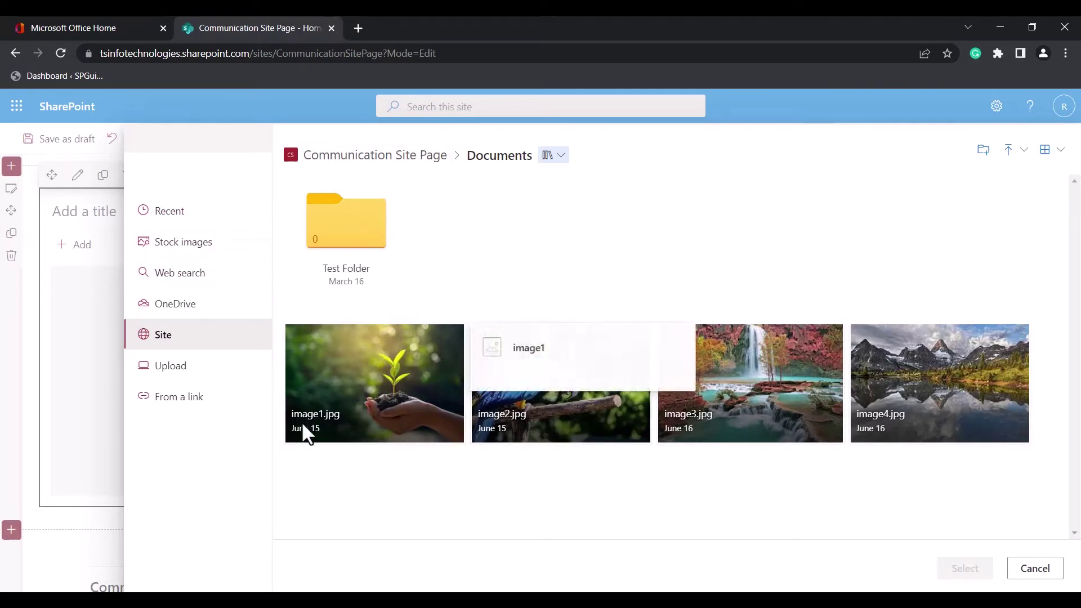
left_click(209, 373)
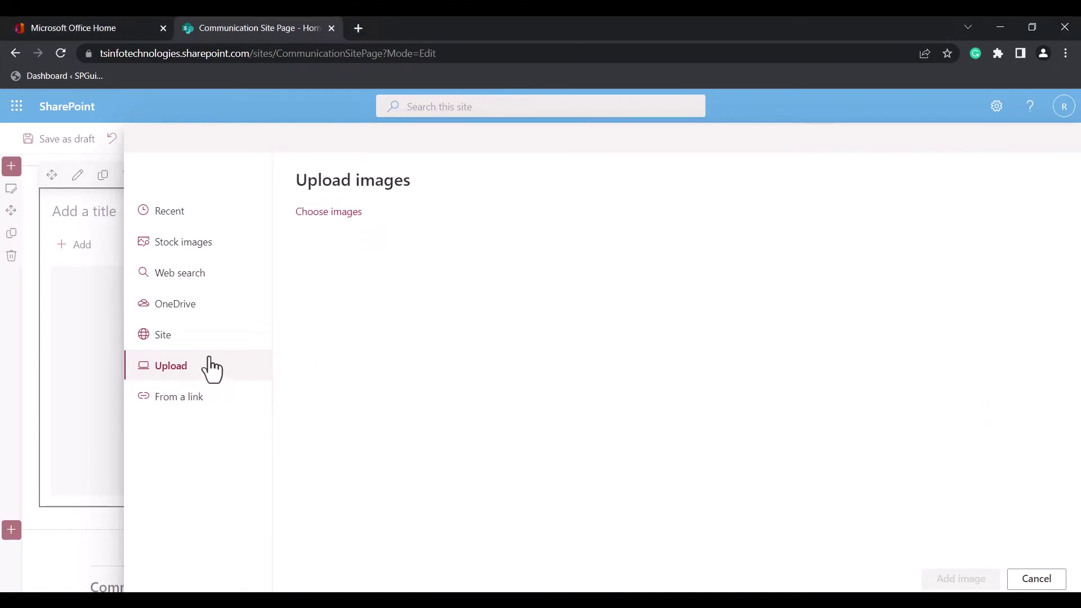
left_click(220, 394)
left_click(220, 373)
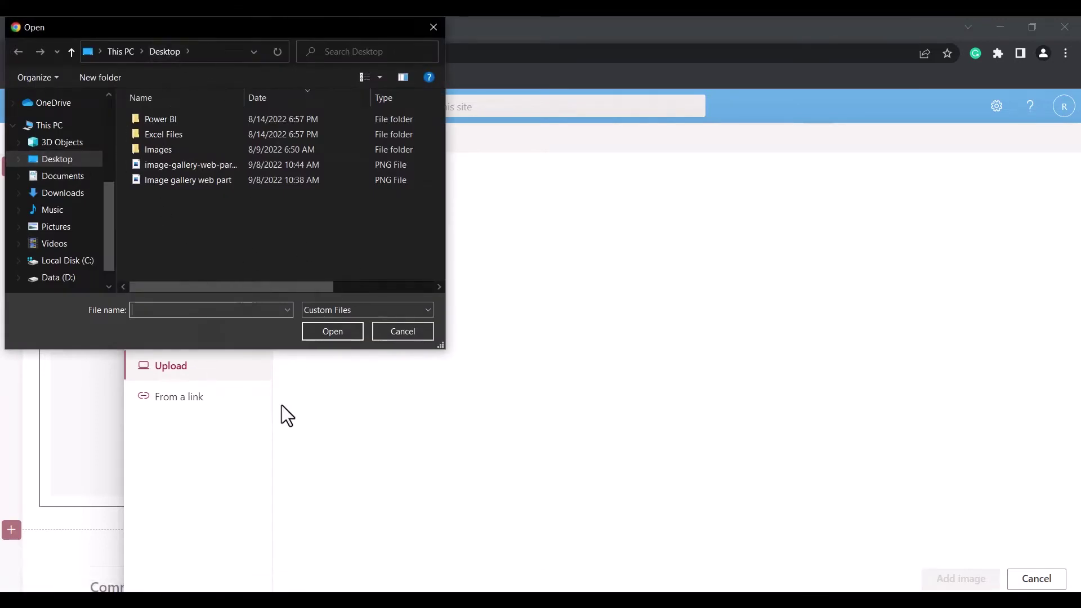
left_click(402, 331)
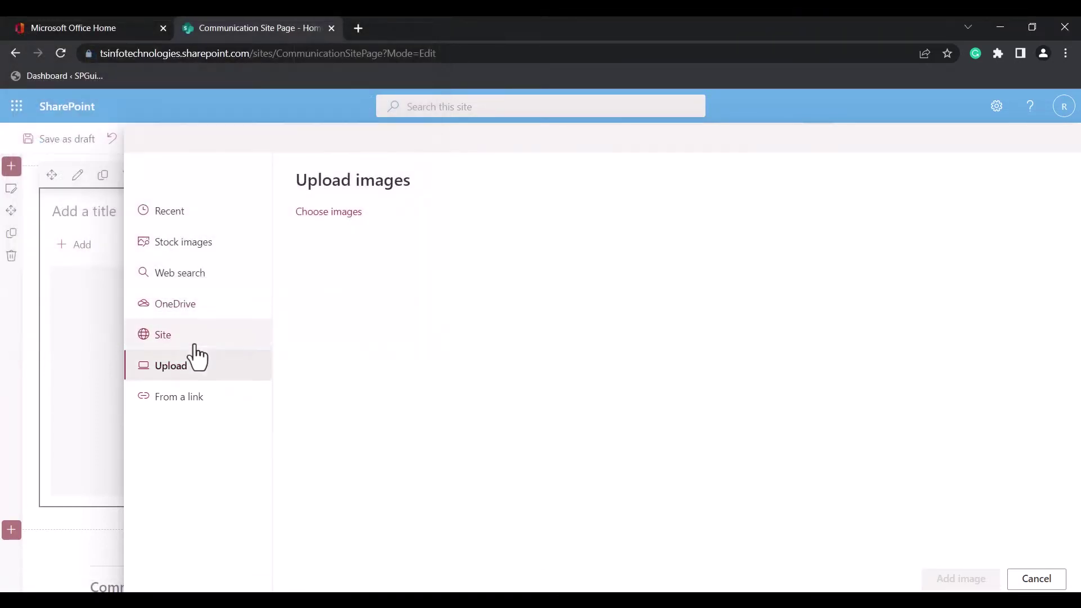
left_click(204, 221)
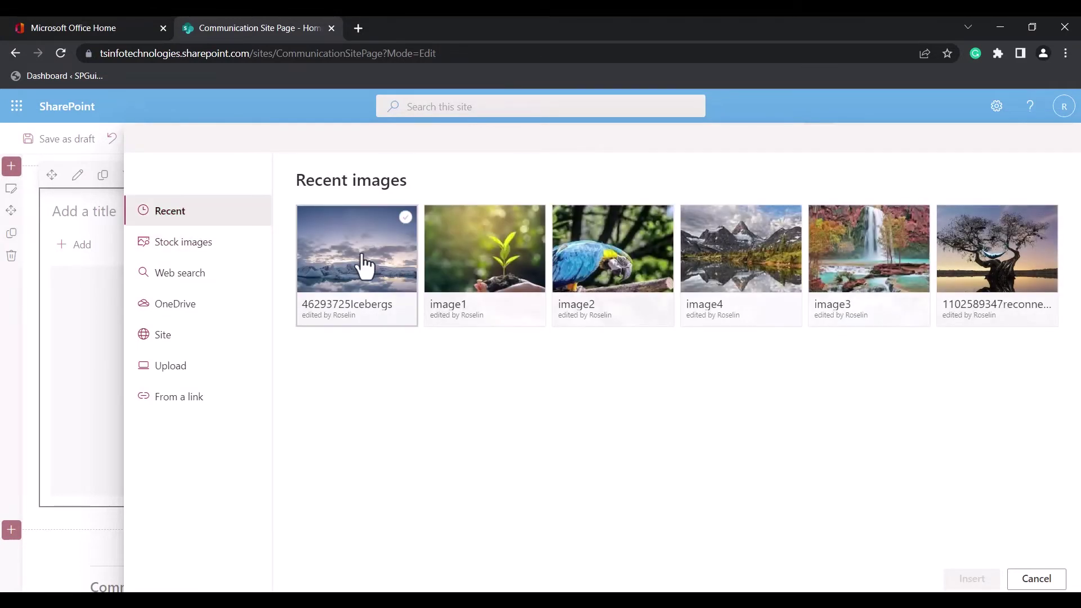
Step: Insert the image3 waterfall image into the gallery
left_click(377, 257)
left_click(869, 259)
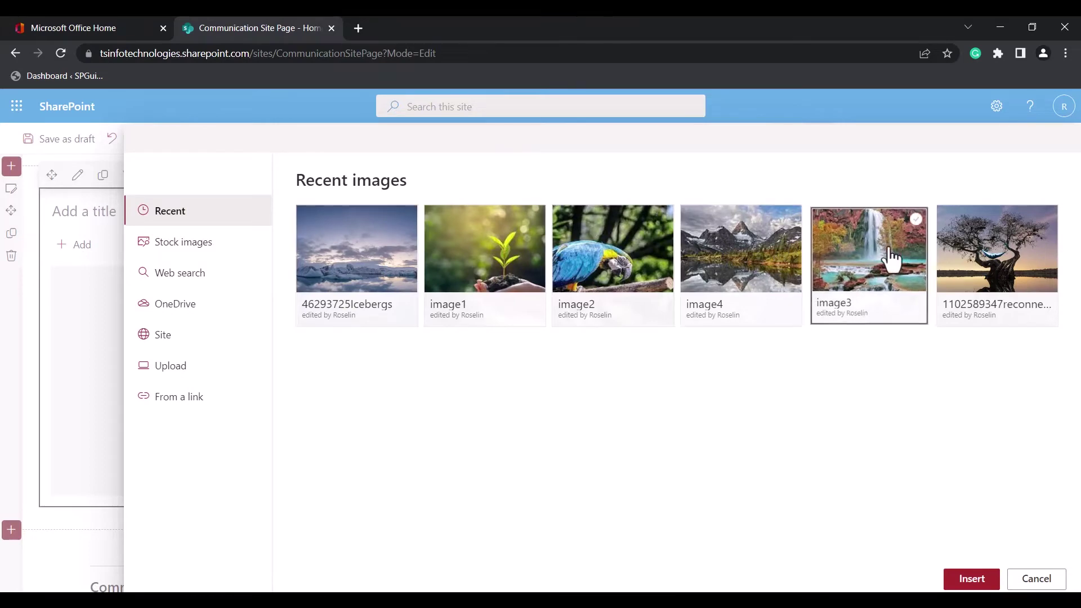
left_click(925, 250)
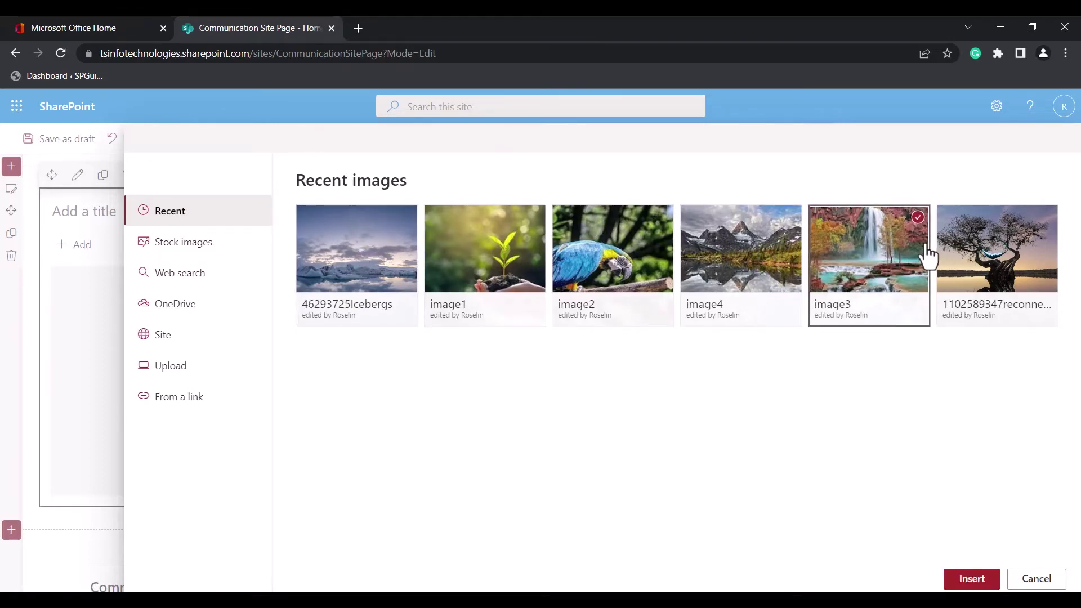
left_click(266, 247)
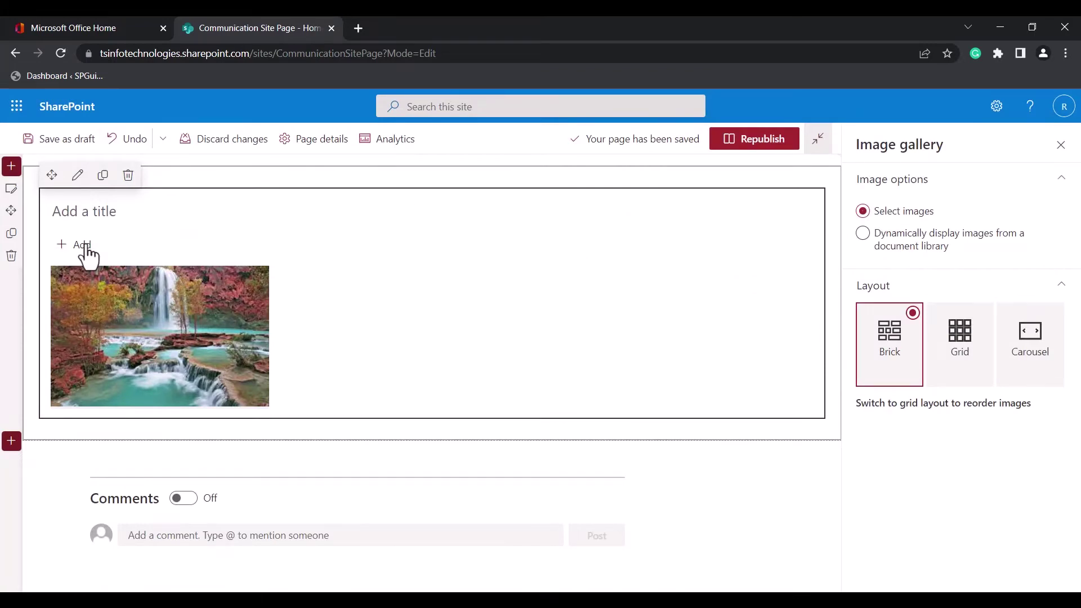
Step: Add the 46293725Icebergs image to the gallery and republish the page
left_click(87, 248)
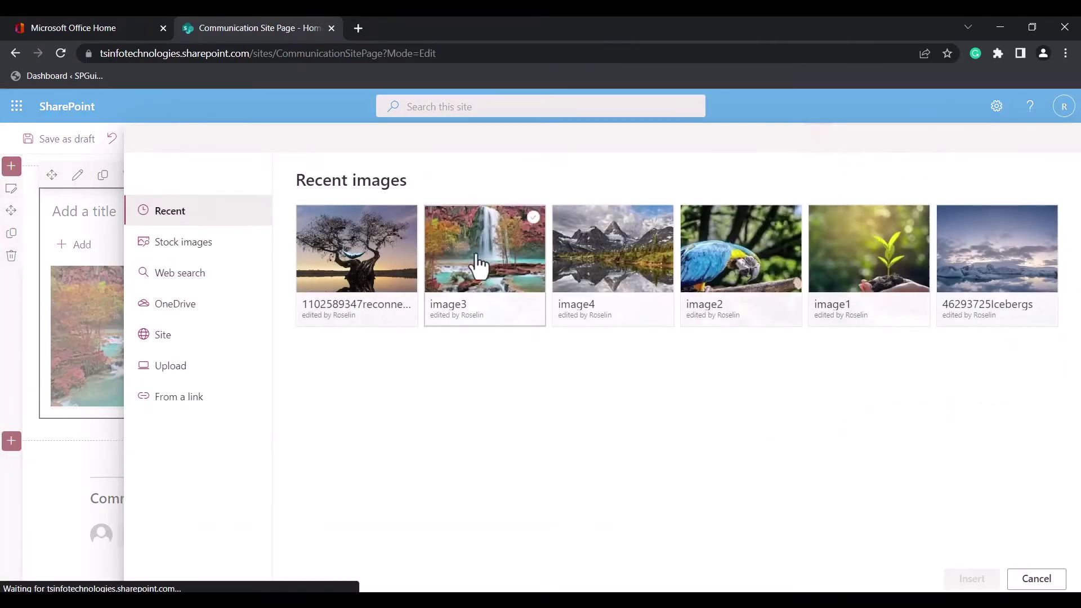
left_click(984, 281)
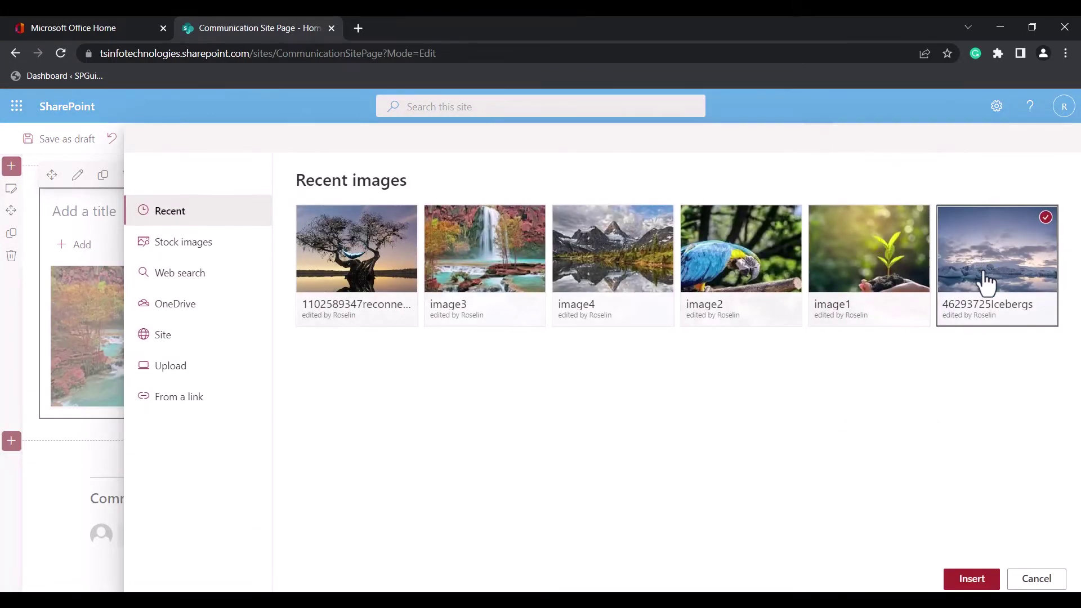
left_click(962, 580)
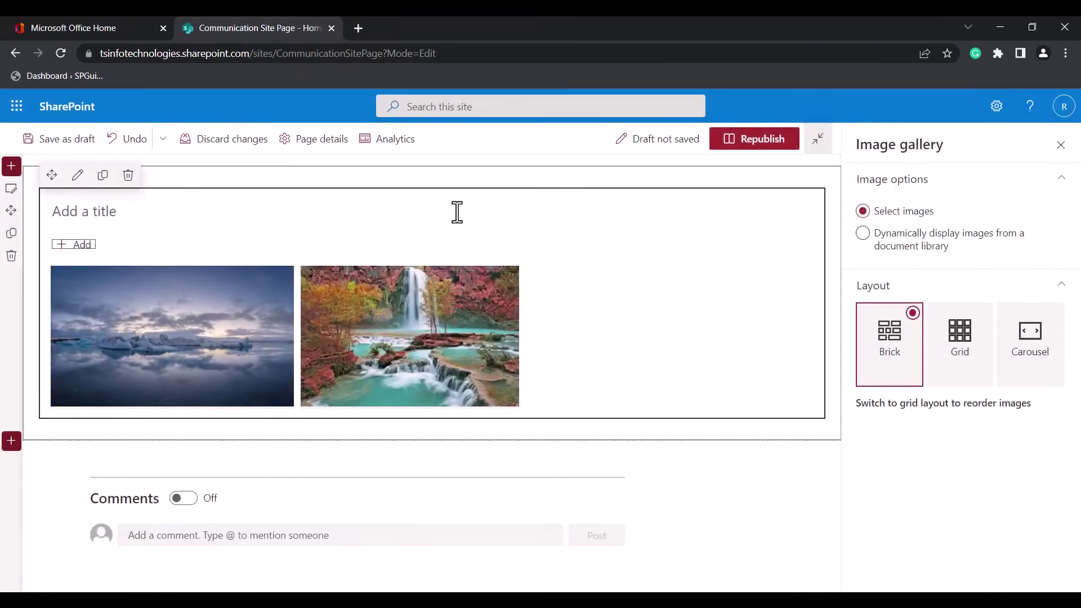
left_click(744, 148)
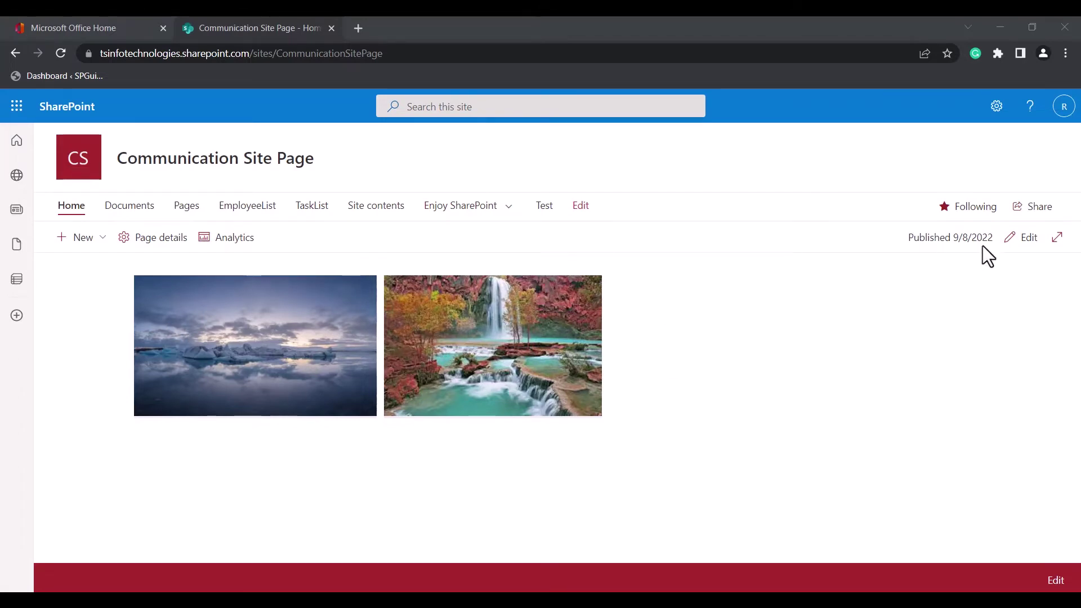
Step: Edit the gallery's settings and set Image options to dynamically display images from a document library
left_click(1010, 238)
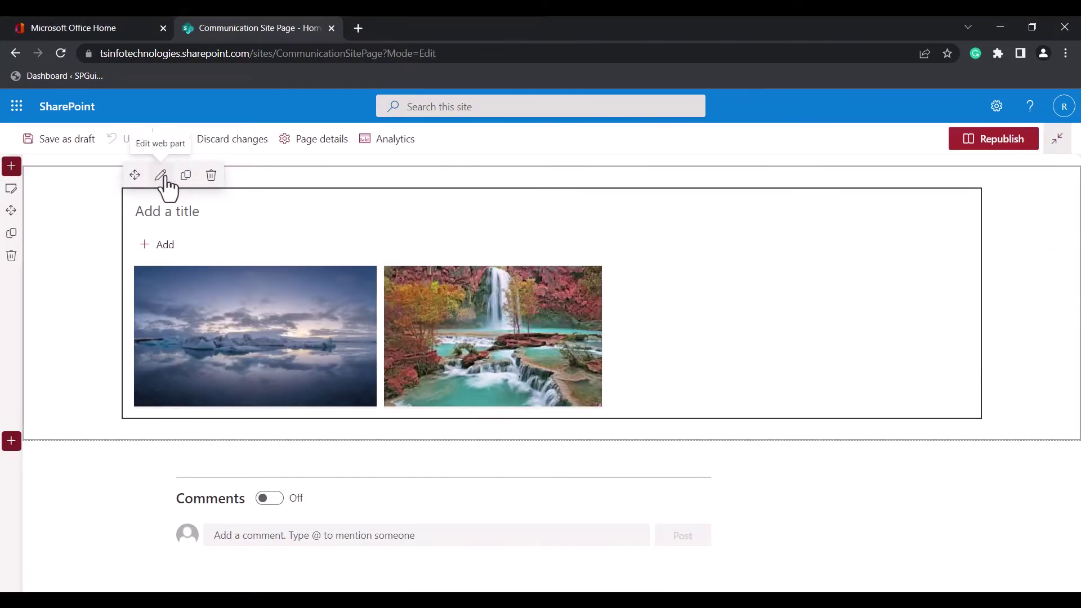
left_click(161, 176)
left_click(961, 186)
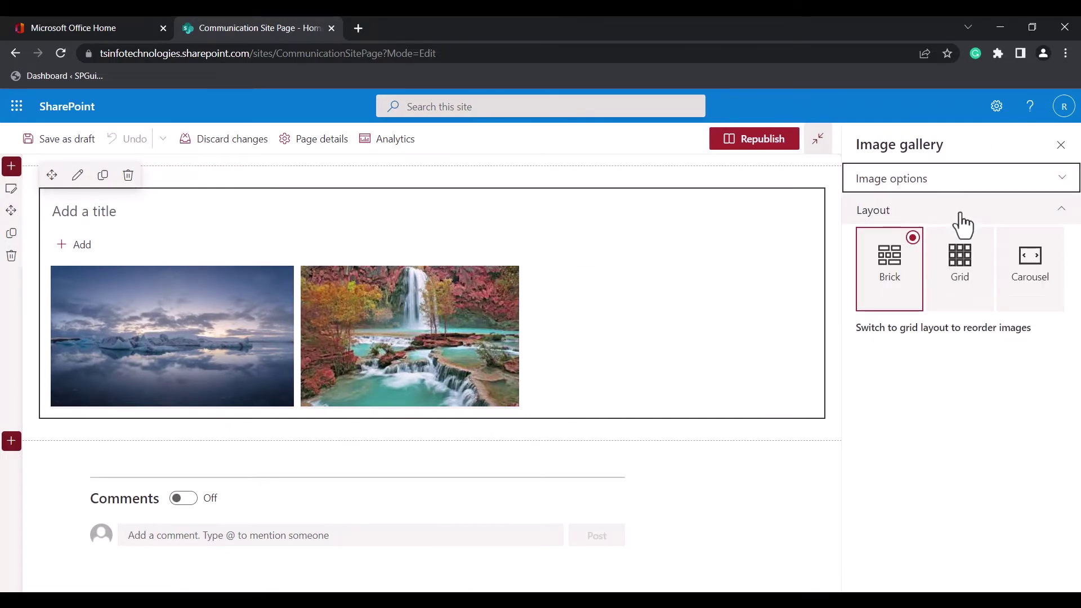
left_click(960, 213)
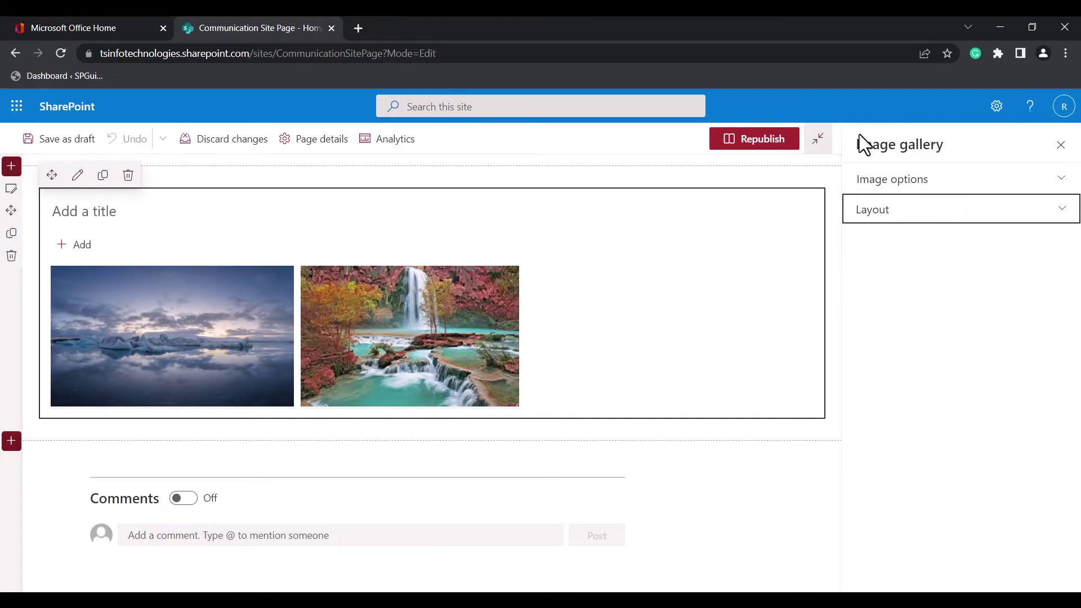
left_click(899, 185)
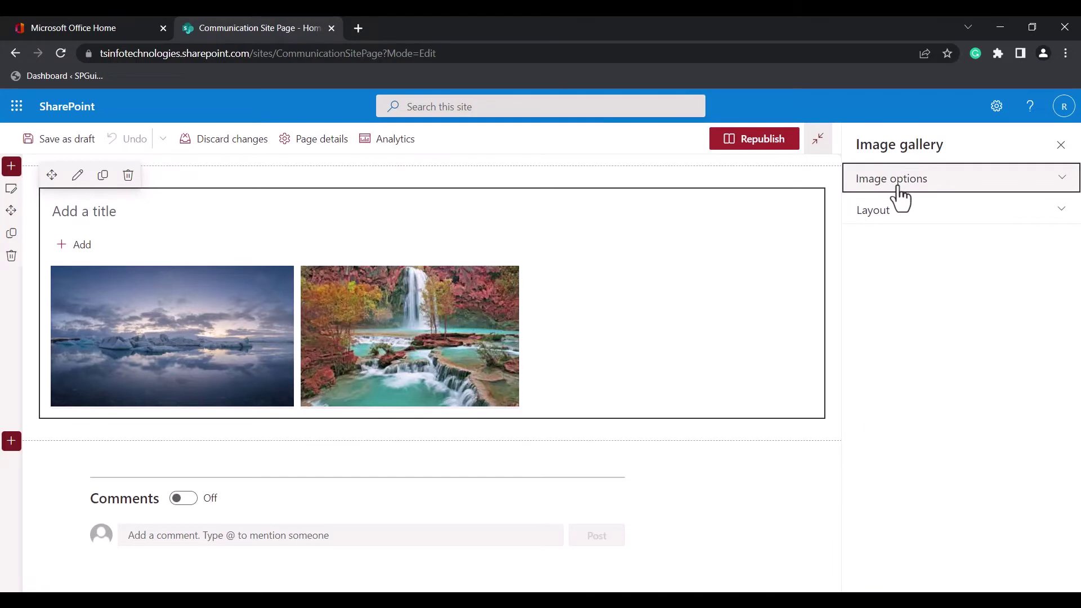
left_click(898, 187)
left_click(901, 211)
left_click(900, 211)
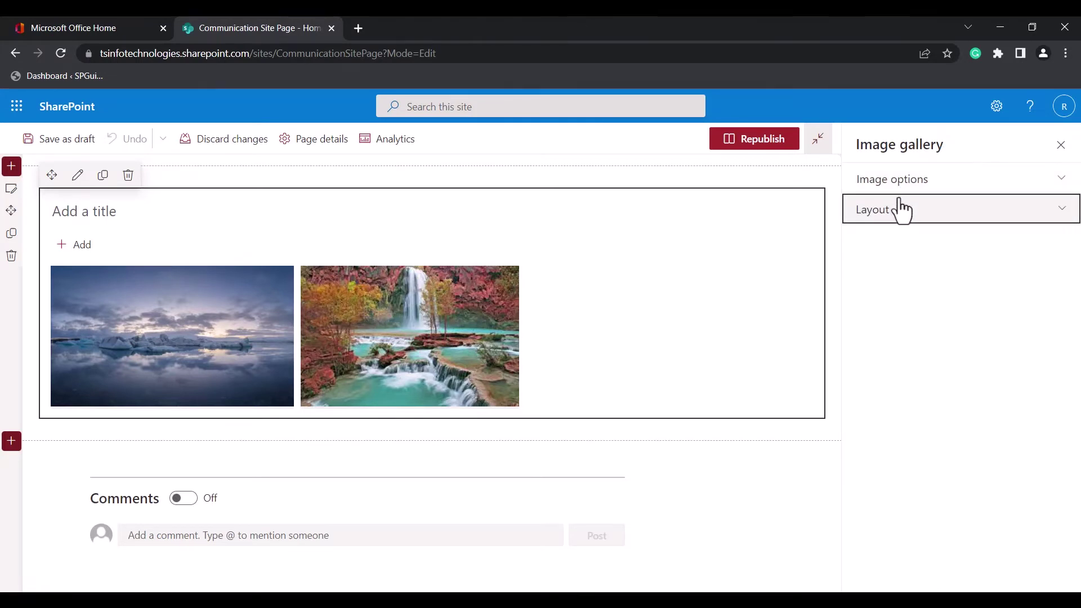
left_click(899, 190)
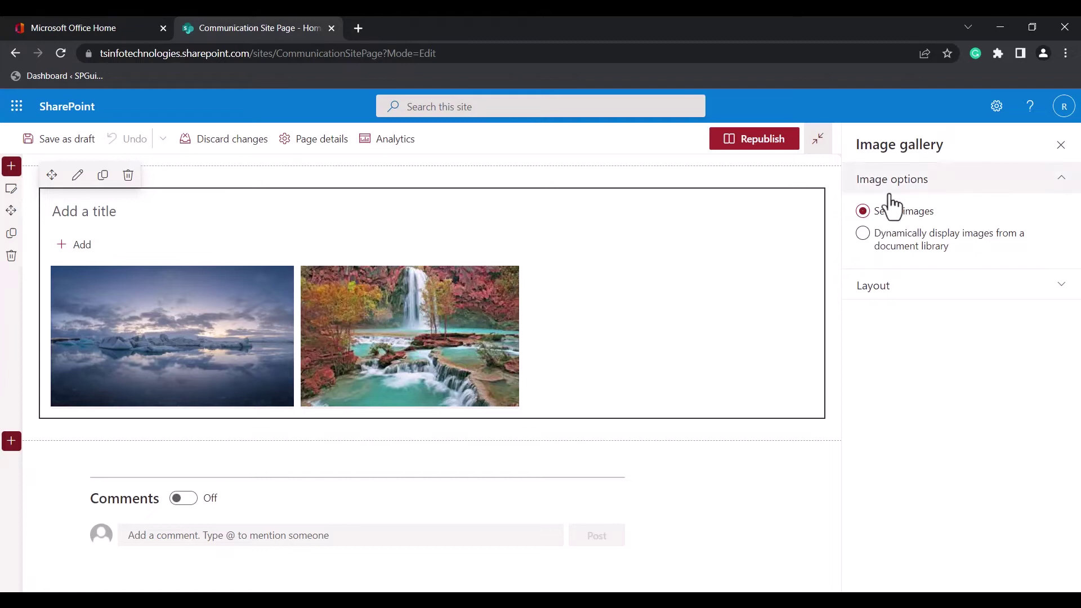
left_click(864, 234)
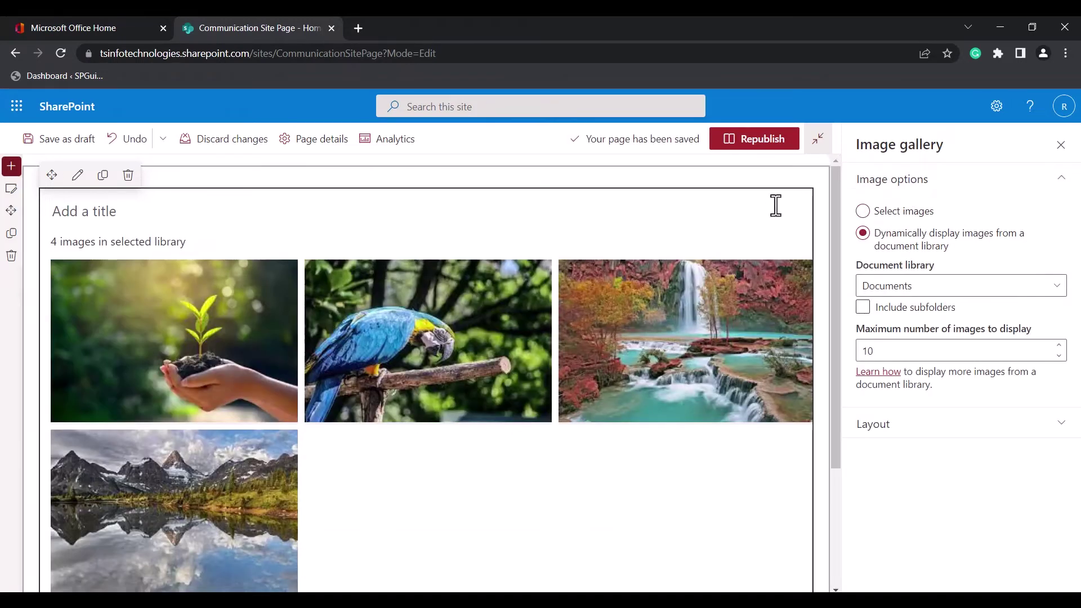
Step: Switch the gallery source to Select images, then back to dynamic document library images
left_click(864, 212)
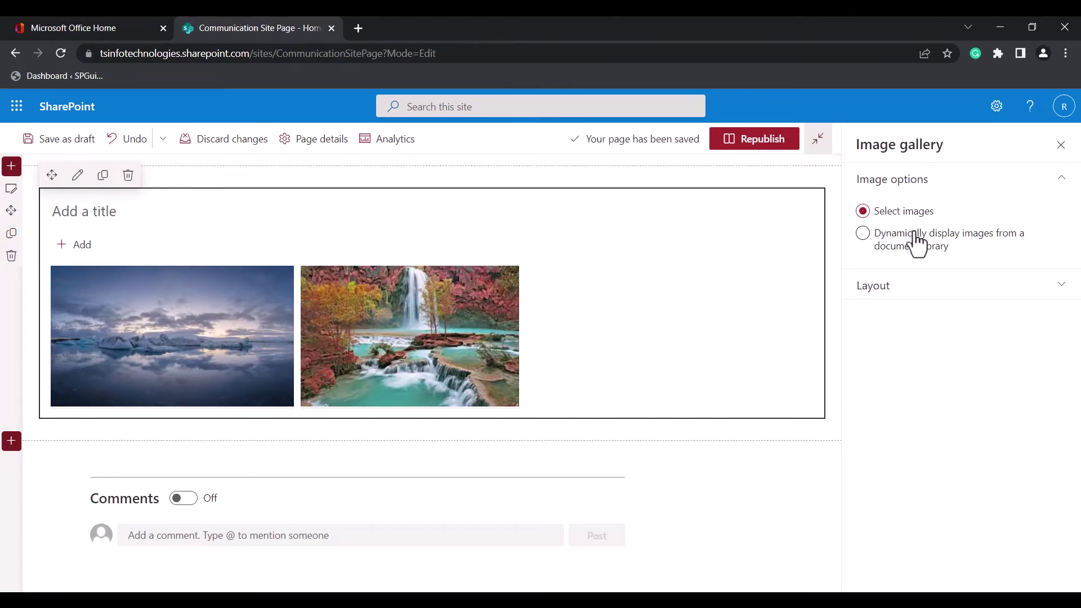
left_click(863, 233)
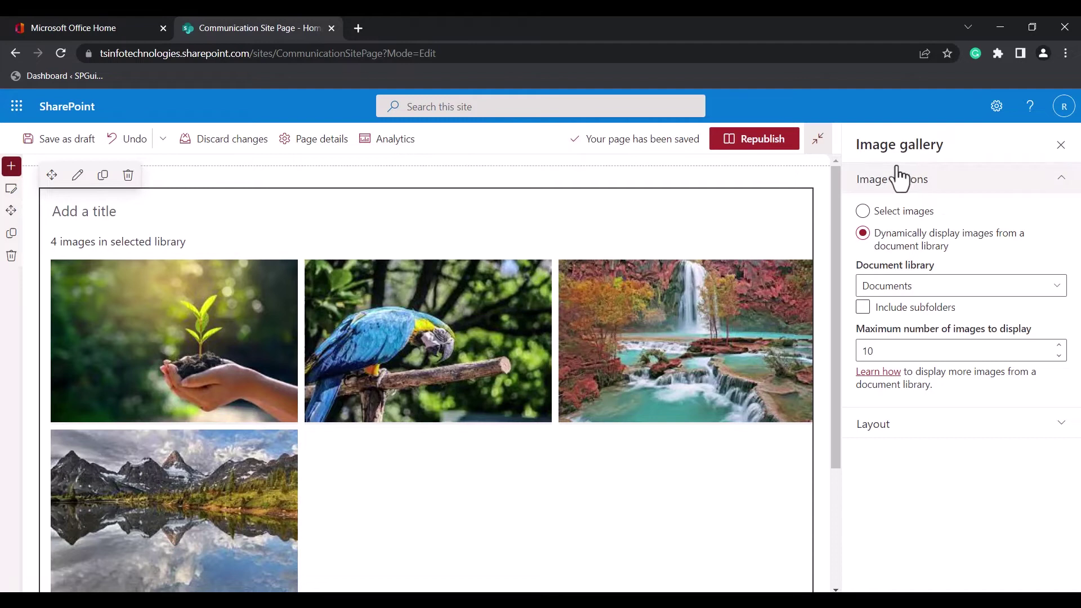
Step: Keep Documents as the source library and tick Include subfolders
left_click(885, 287)
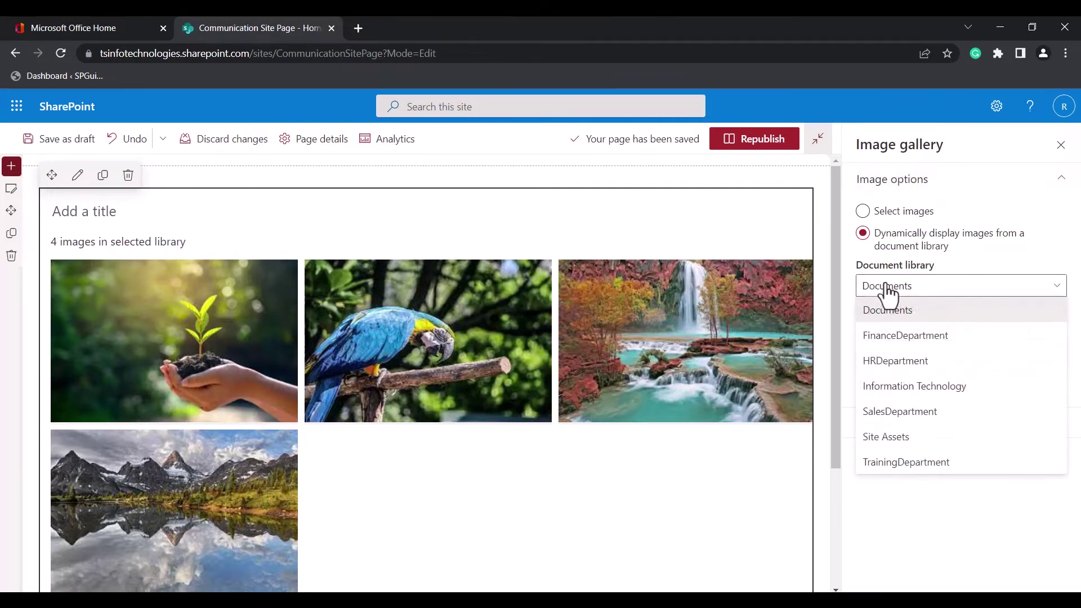
left_click(887, 291)
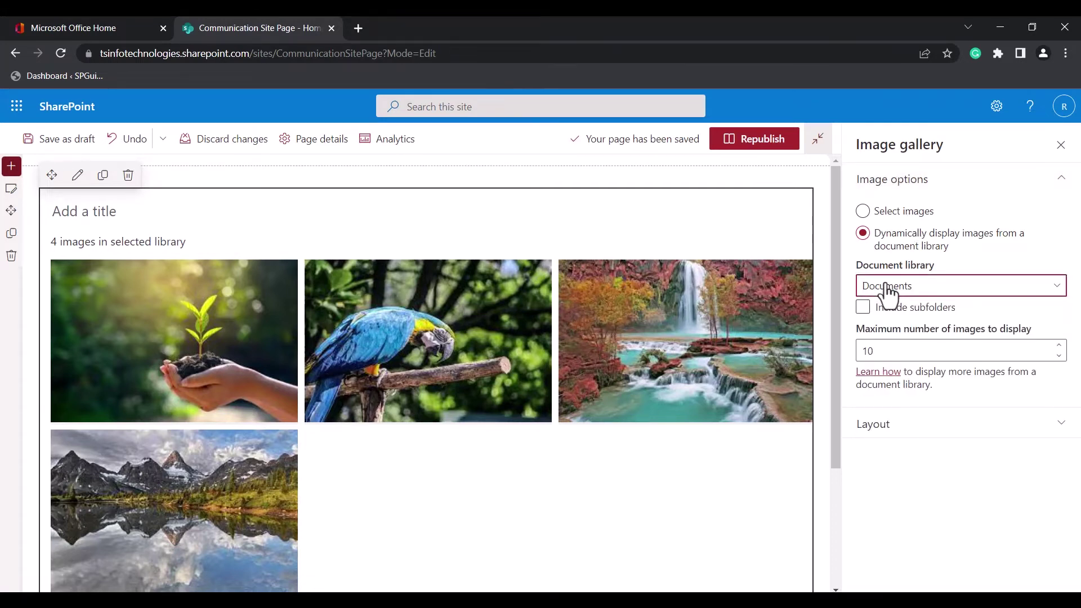
left_click(887, 290)
left_click(887, 290)
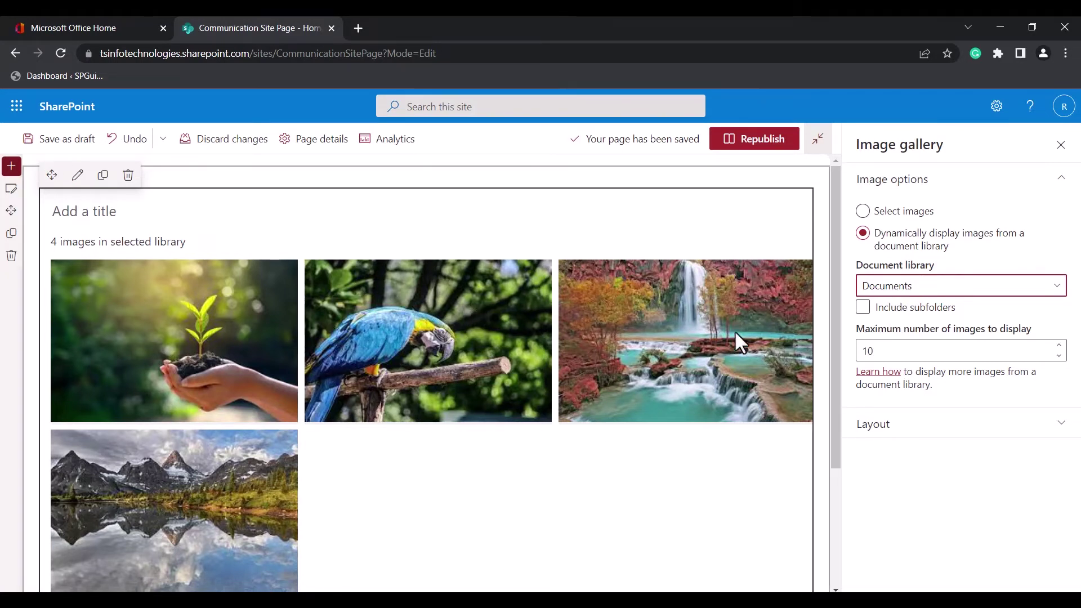
left_click(886, 292)
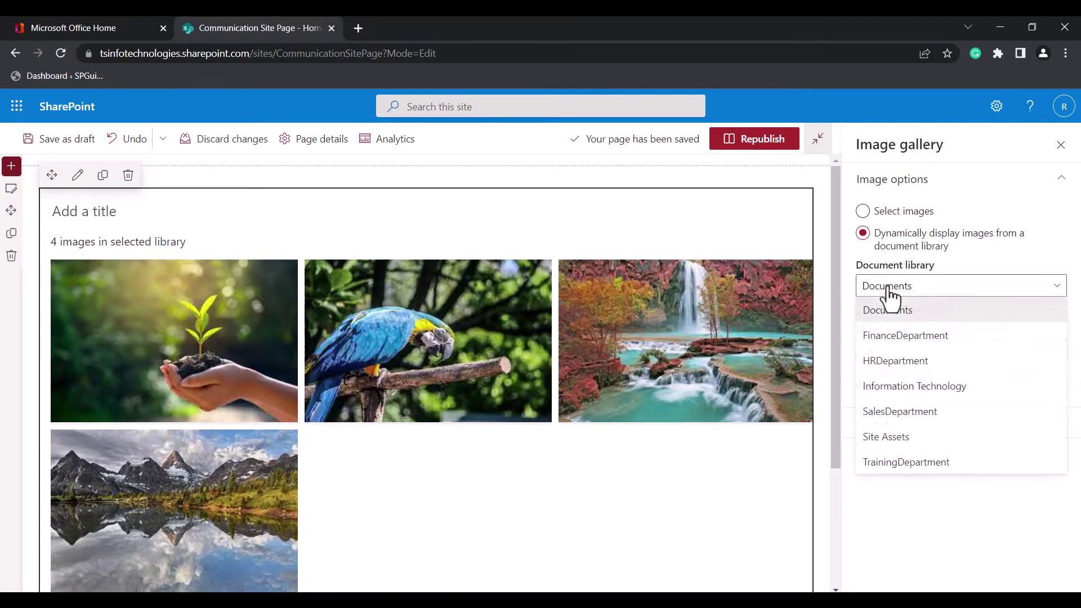
left_click(887, 294)
left_click(862, 308)
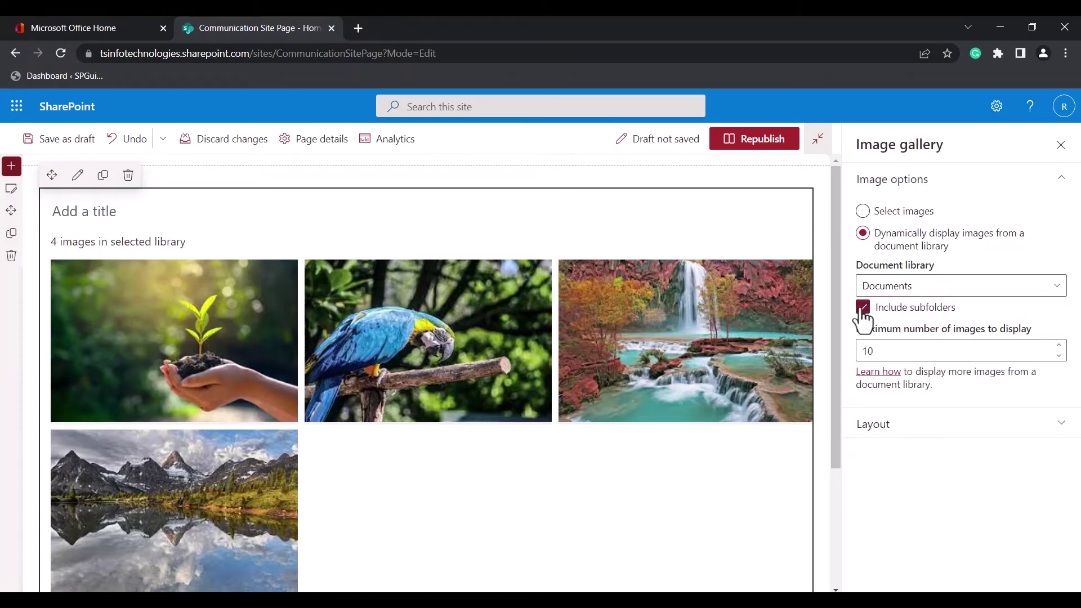
left_click(880, 293)
left_click(885, 294)
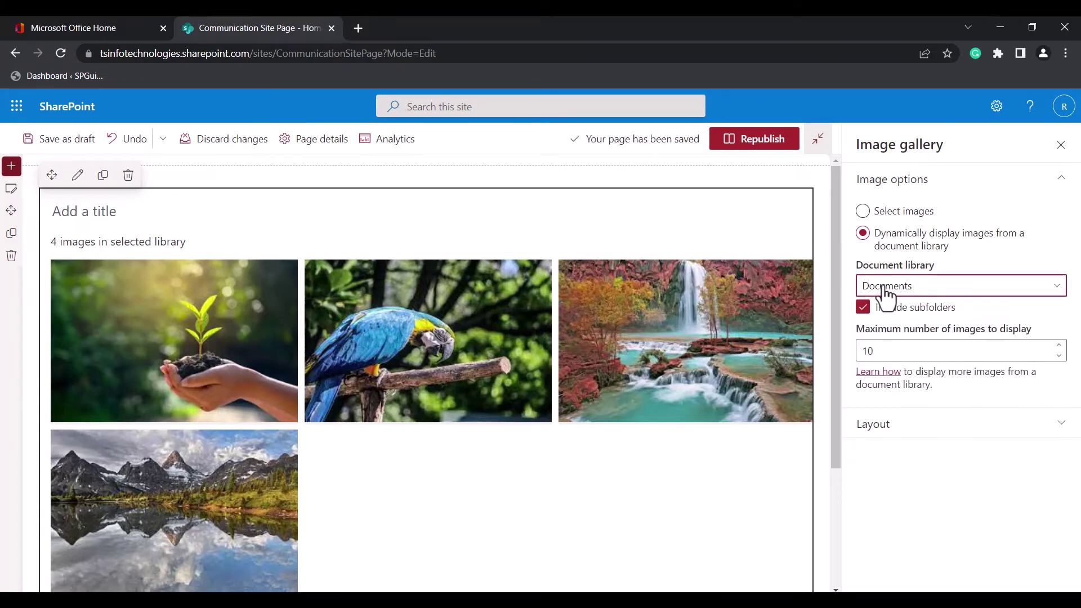
Step: Set the maximum number of images to display to 30
scroll(528, 420, "down", 3)
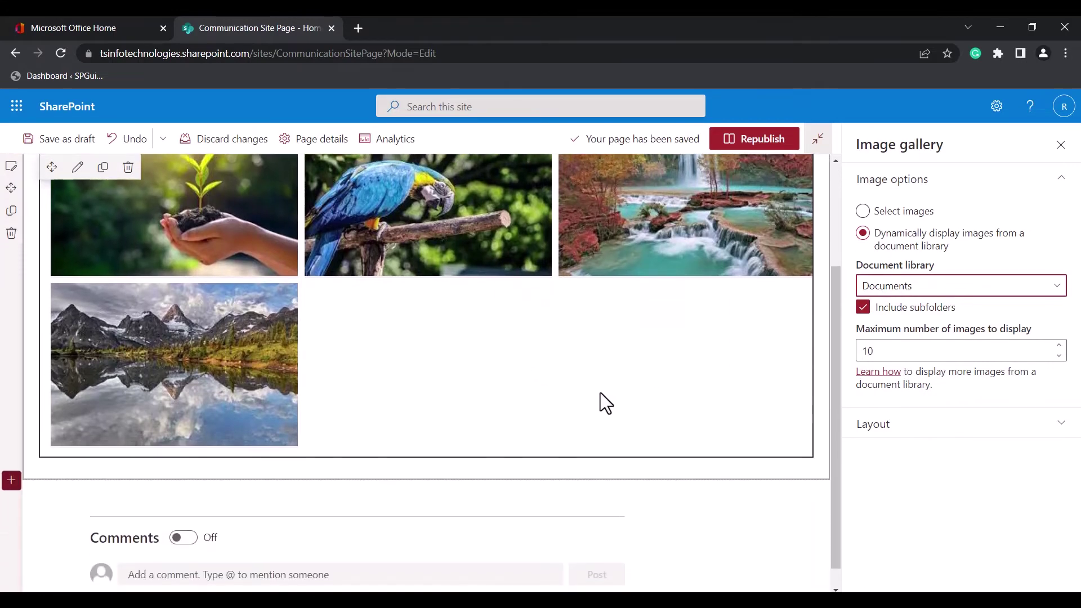
scroll(664, 324, "up", 3)
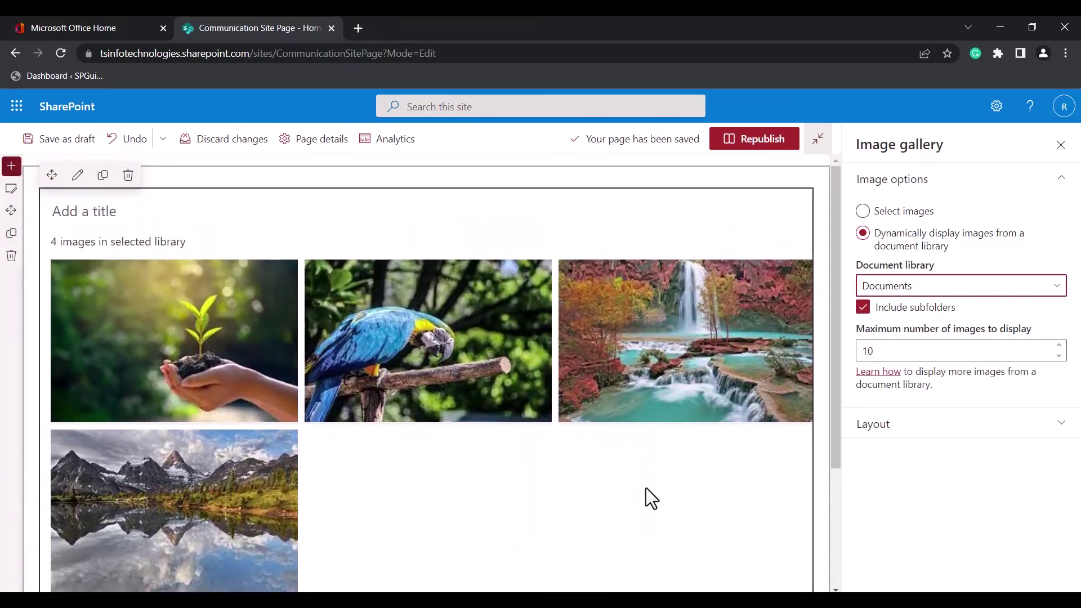
left_click(894, 350)
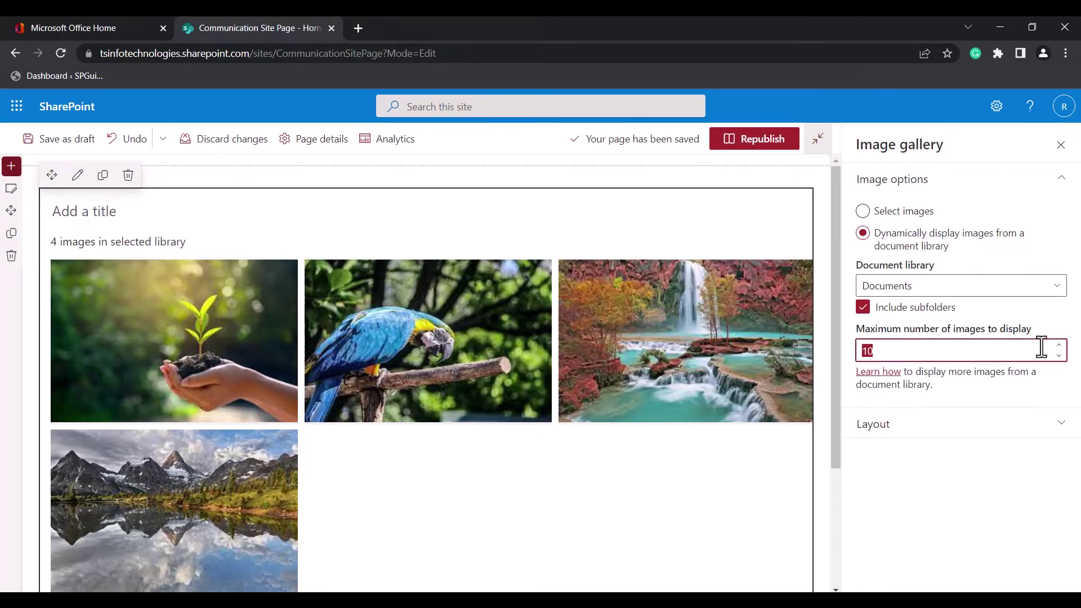
type("50")
left_click(1005, 392)
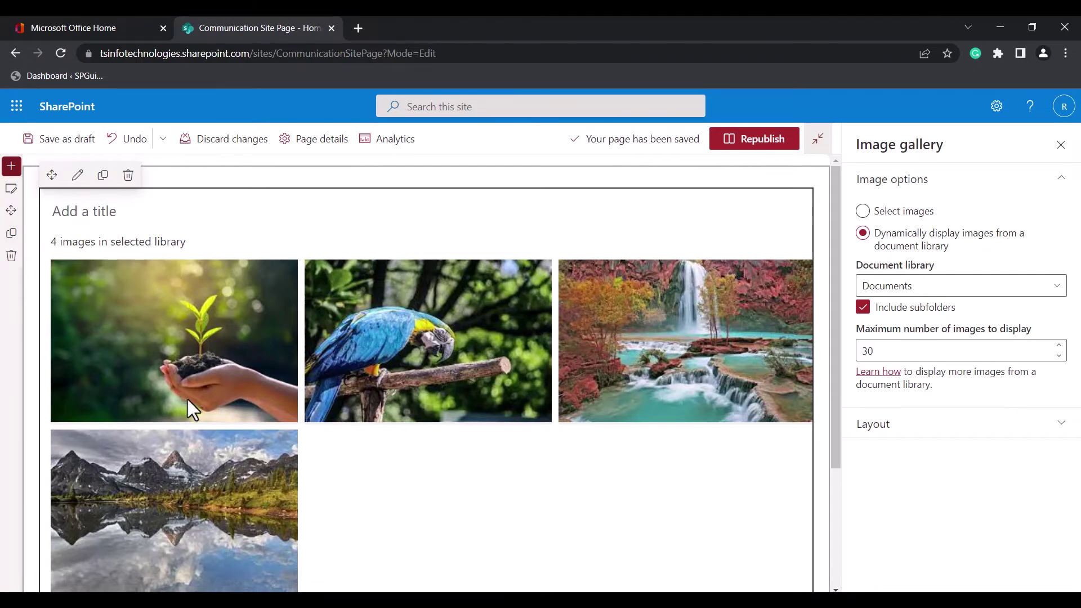
Step: Republish the page and reload it to view the live four-image gallery
left_click(758, 148)
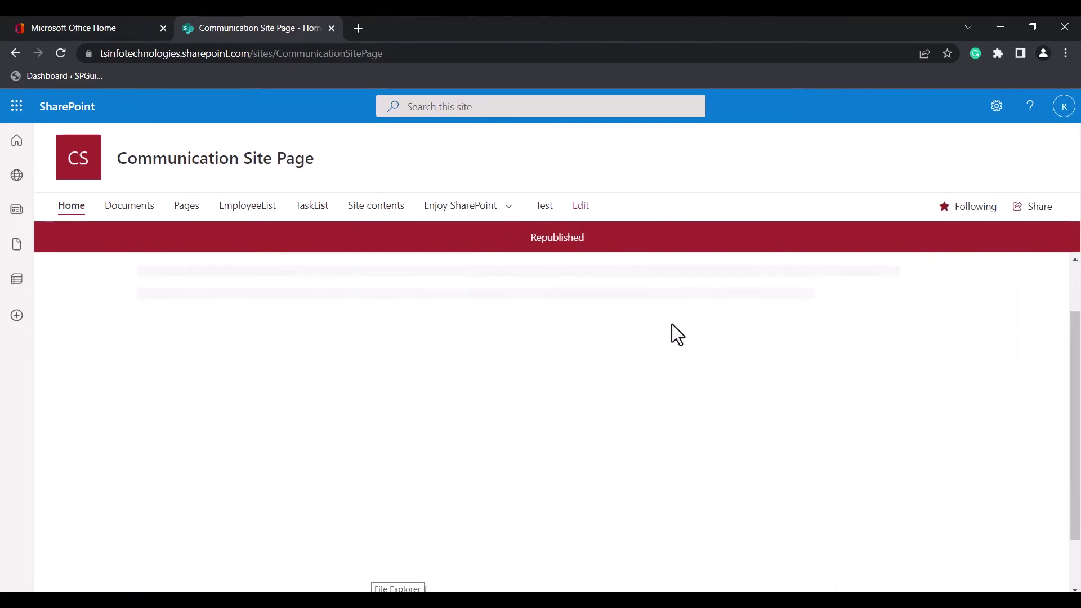
left_click(62, 50)
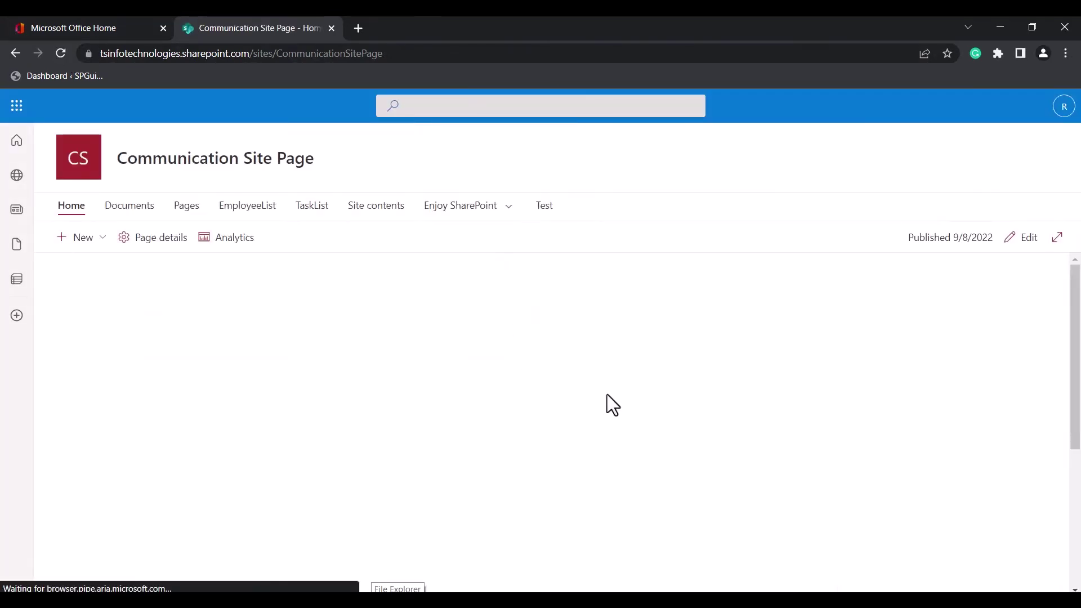
scroll(332, 343, "down", 1)
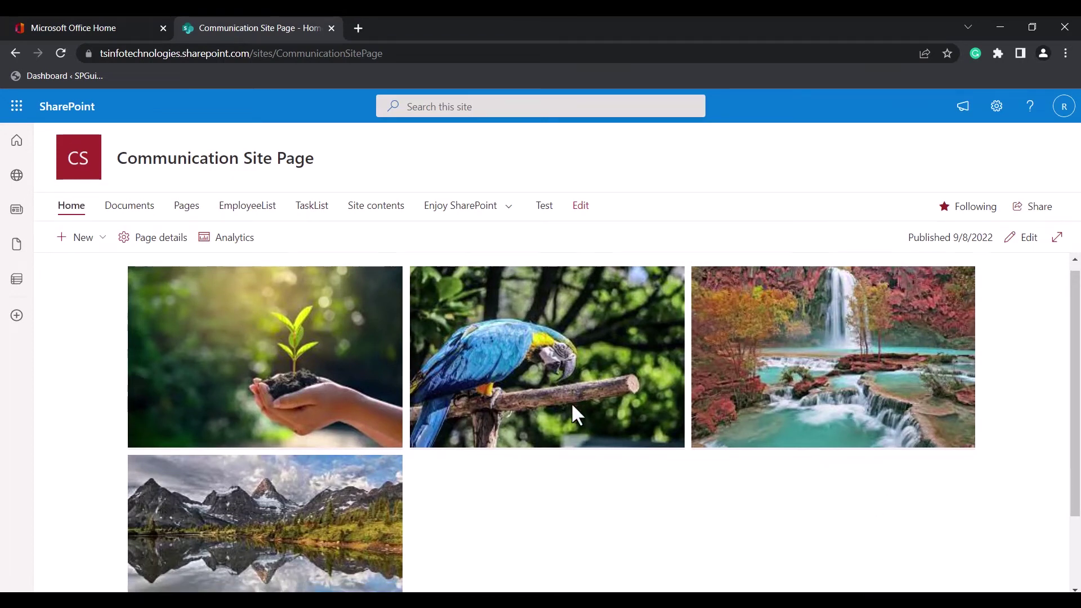
scroll(571, 402, "down", 1)
scroll(575, 398, "up", 1)
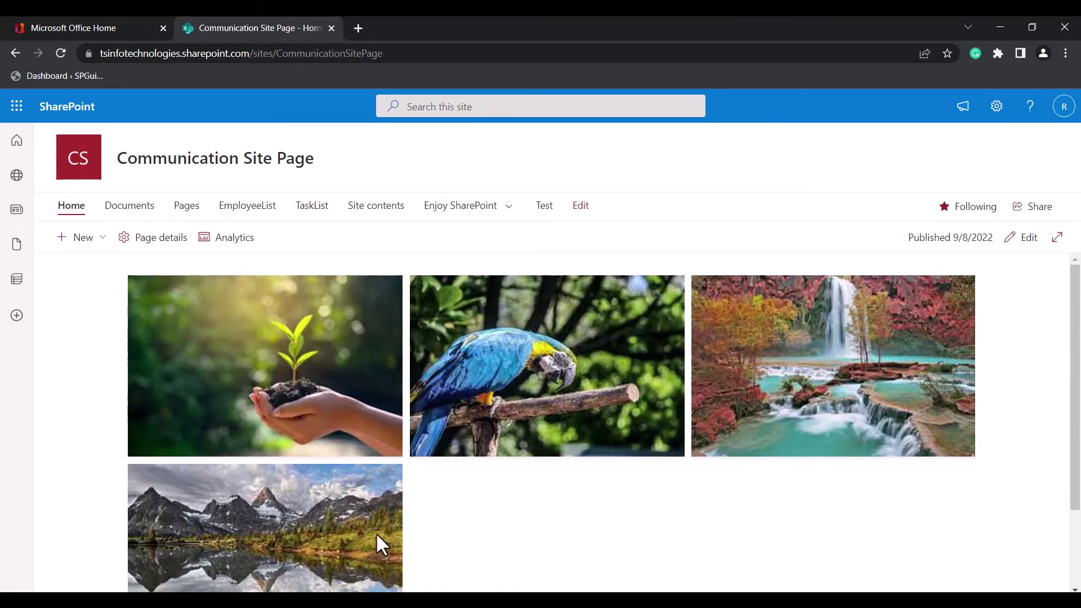
Step: Reopen the page for editing and switch the gallery layout to Grid
left_click(1026, 238)
left_click(156, 176)
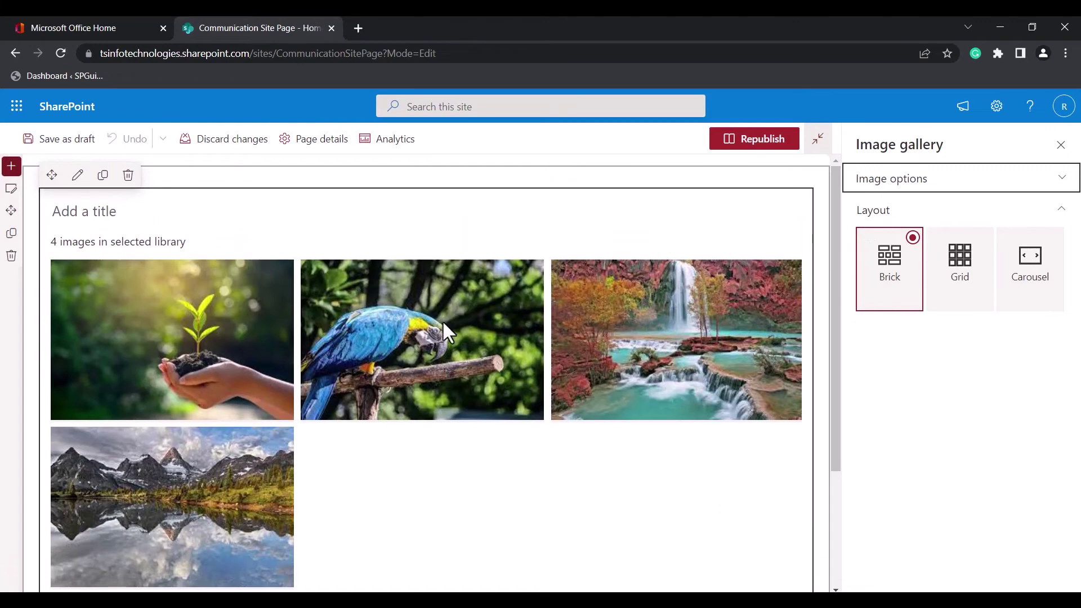
left_click(981, 301)
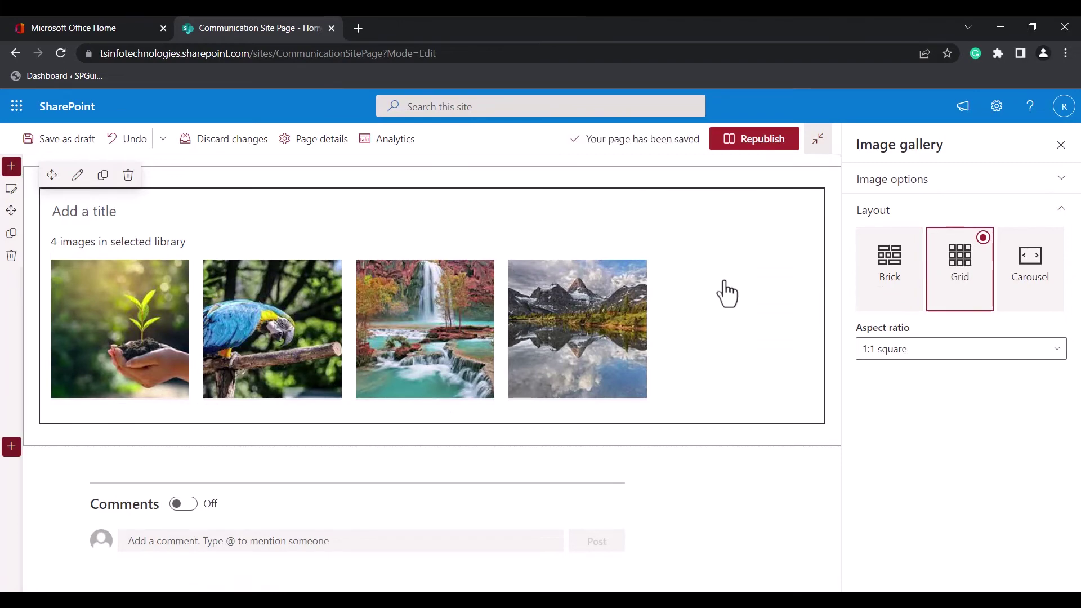
Step: Switch the gallery to Carousel and step through its plant, parrot, waterfall and lake images
left_click(1061, 298)
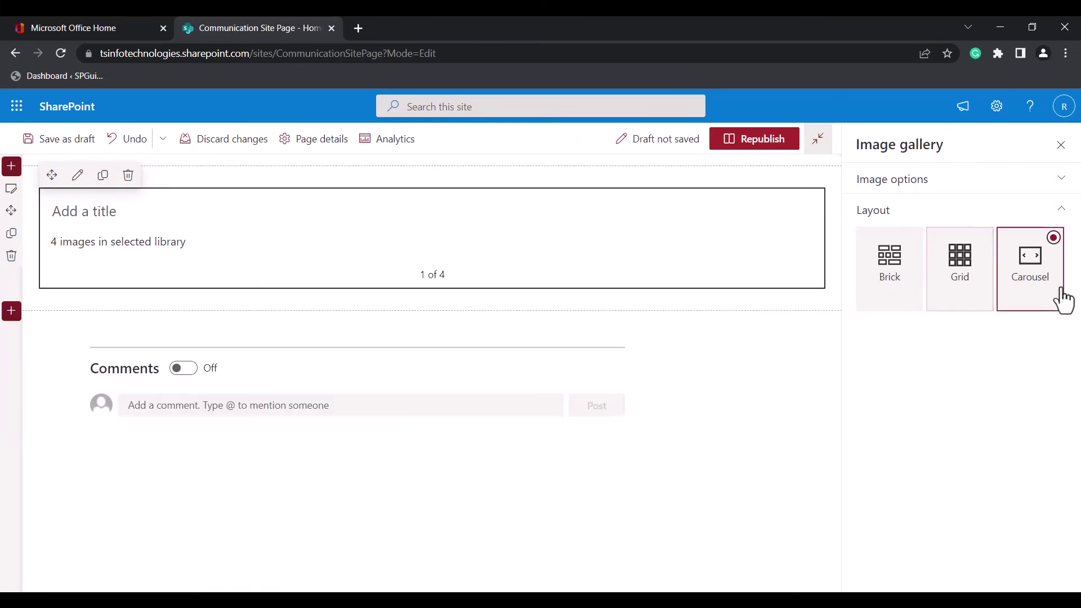
scroll(664, 281, "down", 2)
scroll(686, 353, "down", 1)
left_click(787, 331)
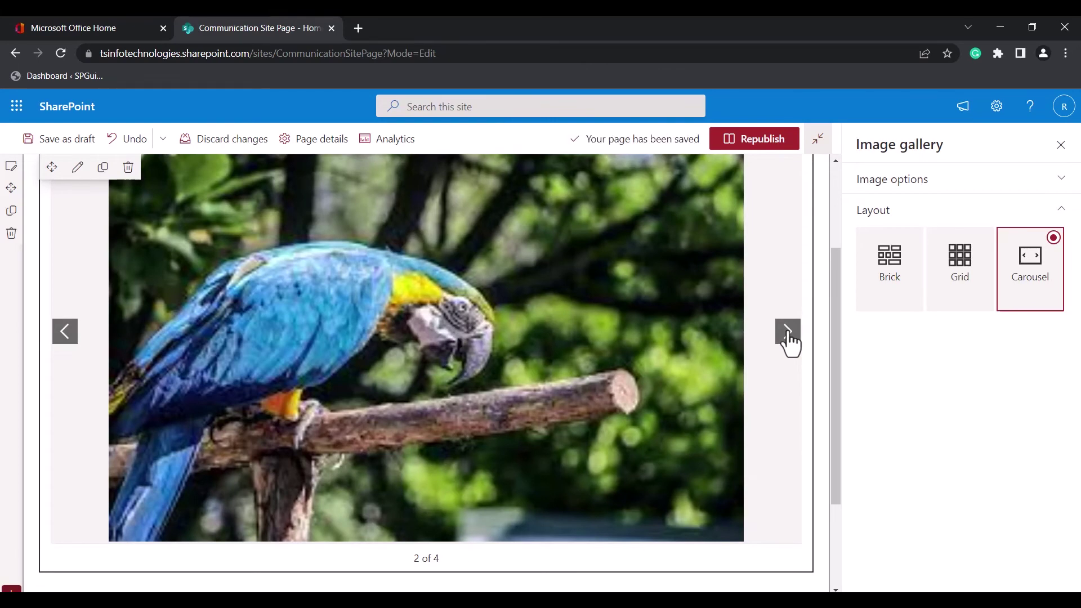
left_click(788, 335)
left_click(787, 336)
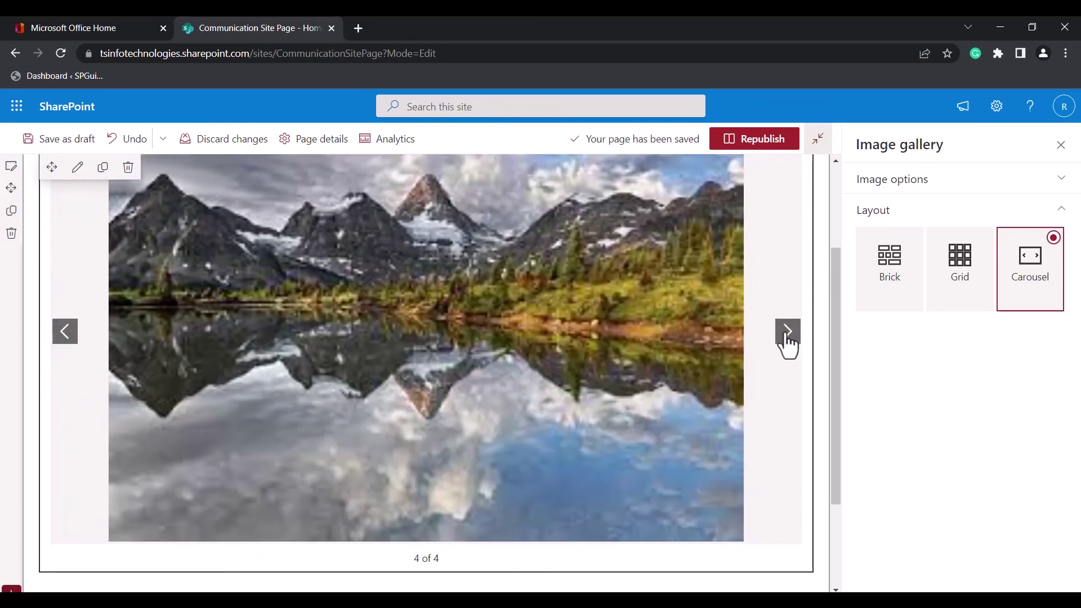
left_click(787, 335)
left_click(788, 336)
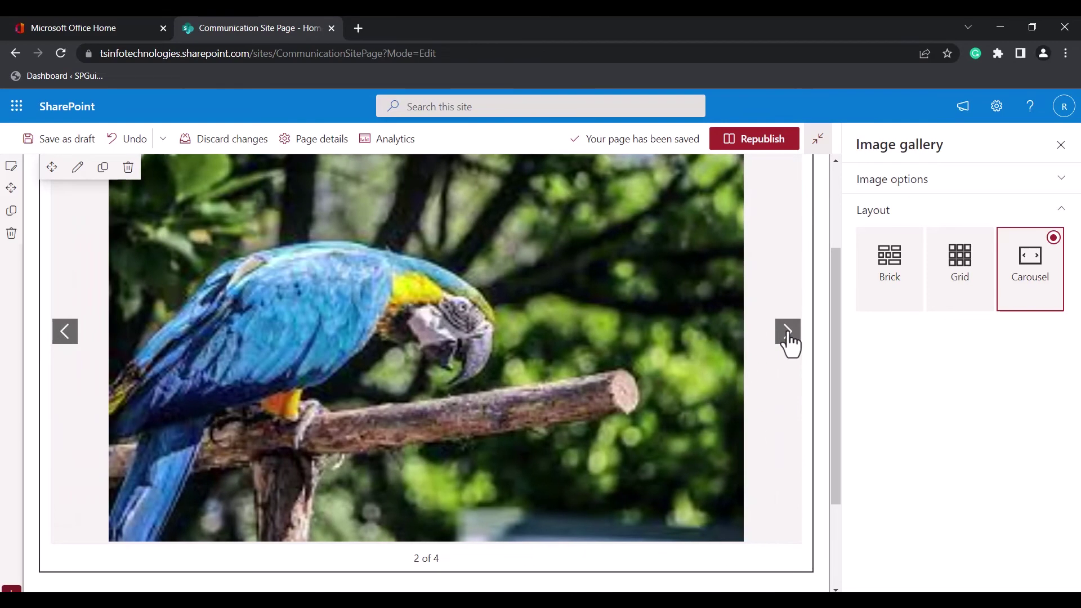
left_click(788, 336)
scroll(786, 345, "up", 2)
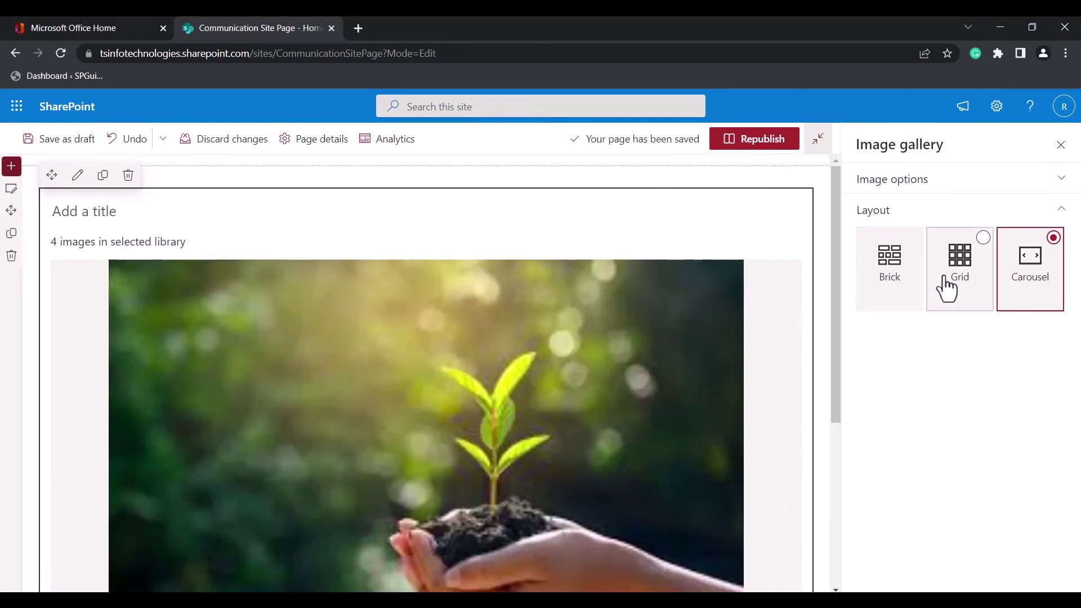
Step: Return to Grid and try the 16:9 wide and 4:3 standard aspect ratios
left_click(948, 285)
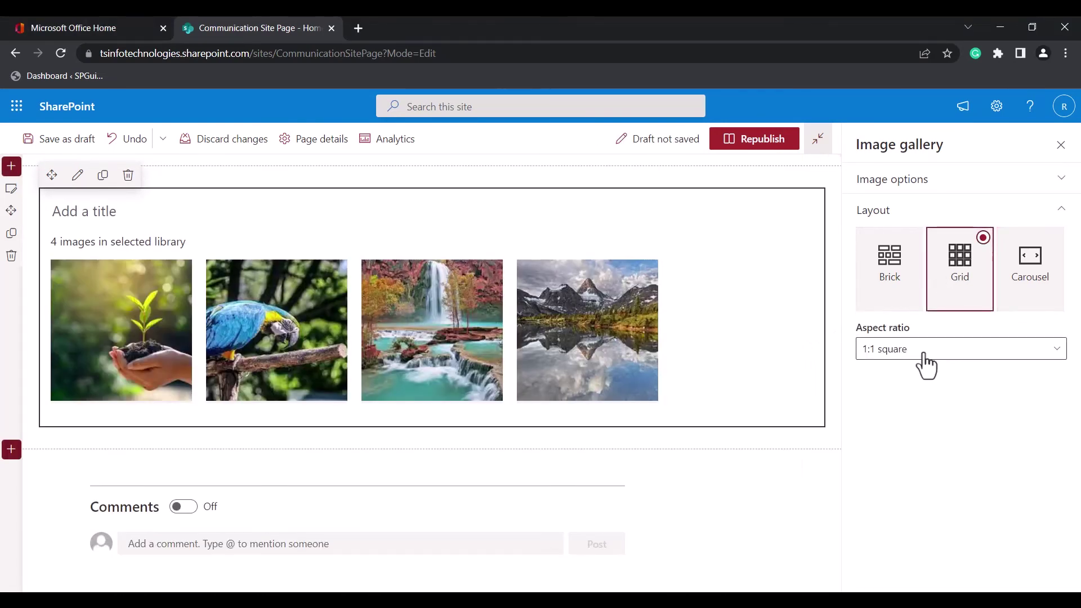
left_click(951, 354)
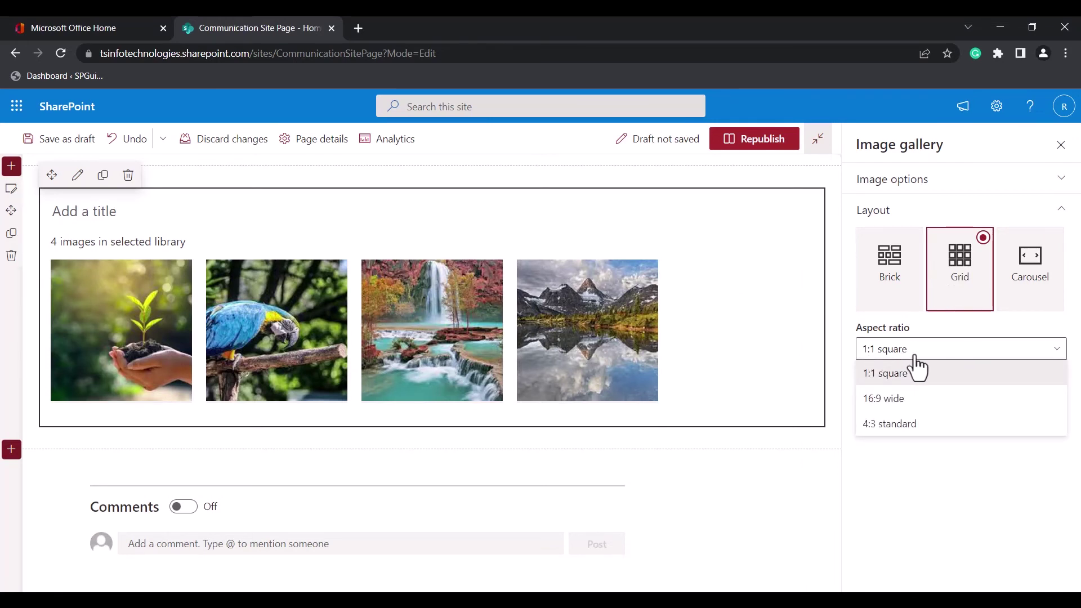
left_click(910, 400)
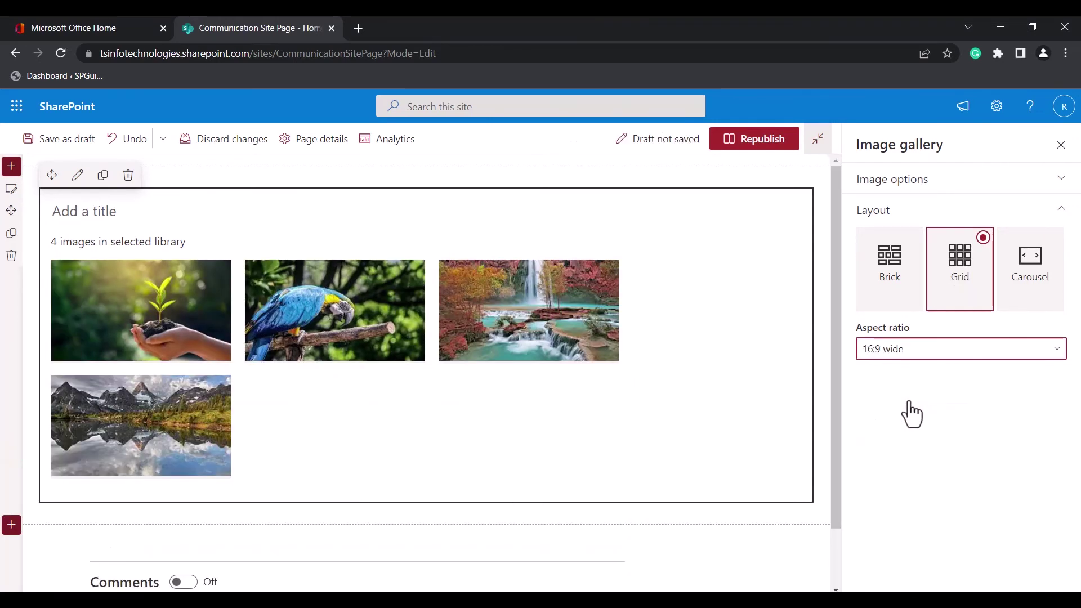
left_click(915, 355)
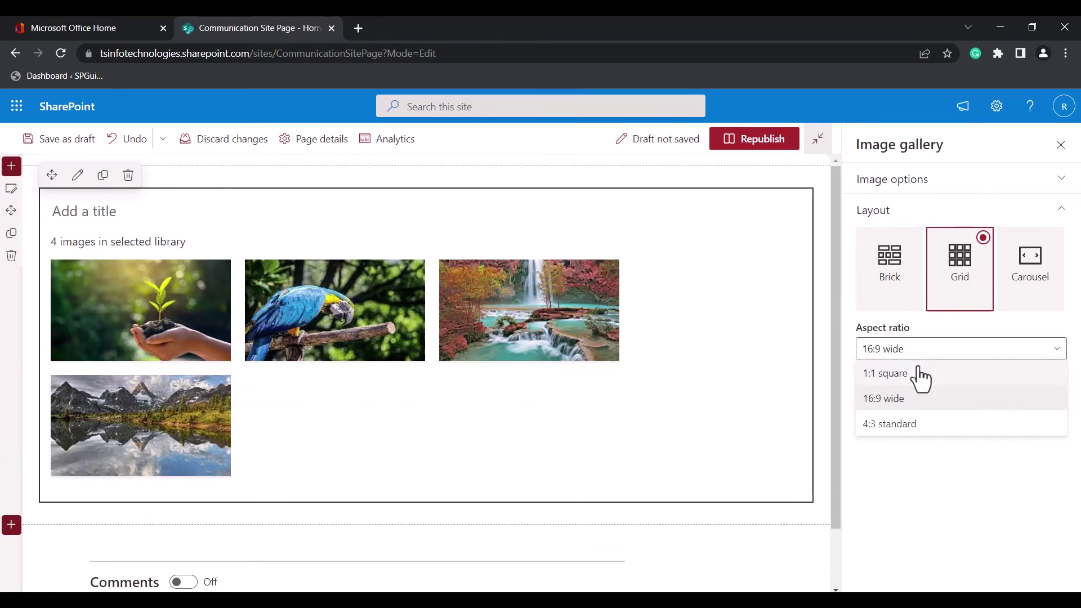
left_click(907, 427)
left_click(891, 352)
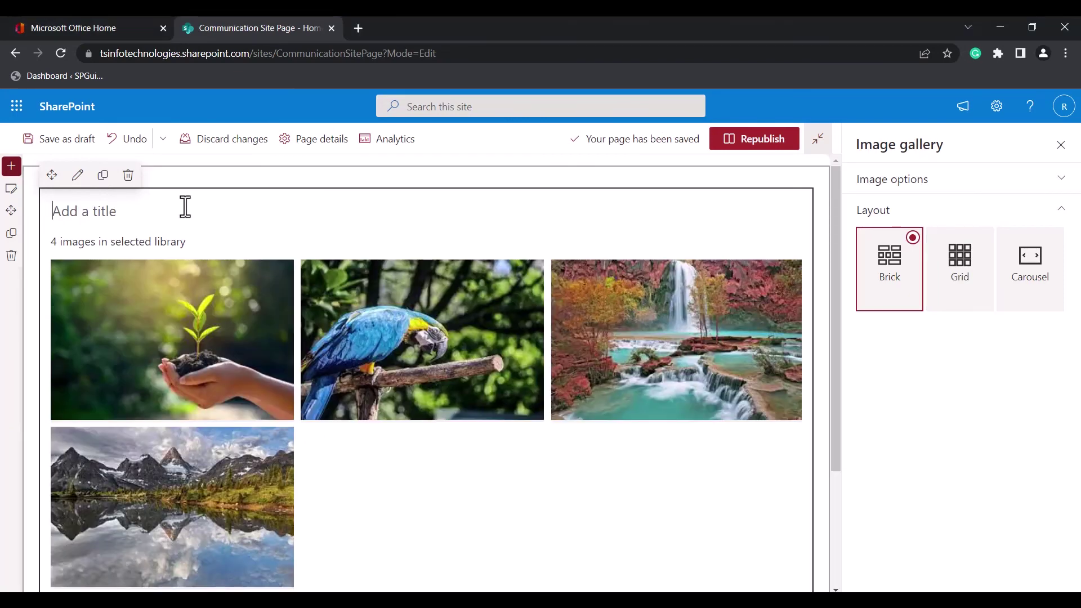
Step: Title the gallery 'Nature Images Collection' and republish the page
type("Nar")
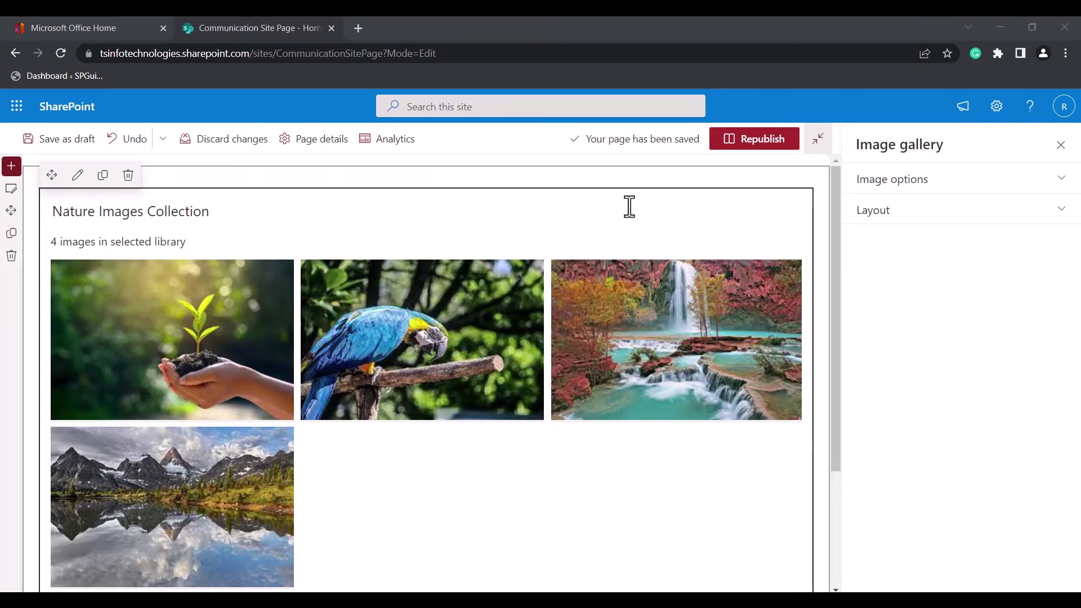
left_click(778, 149)
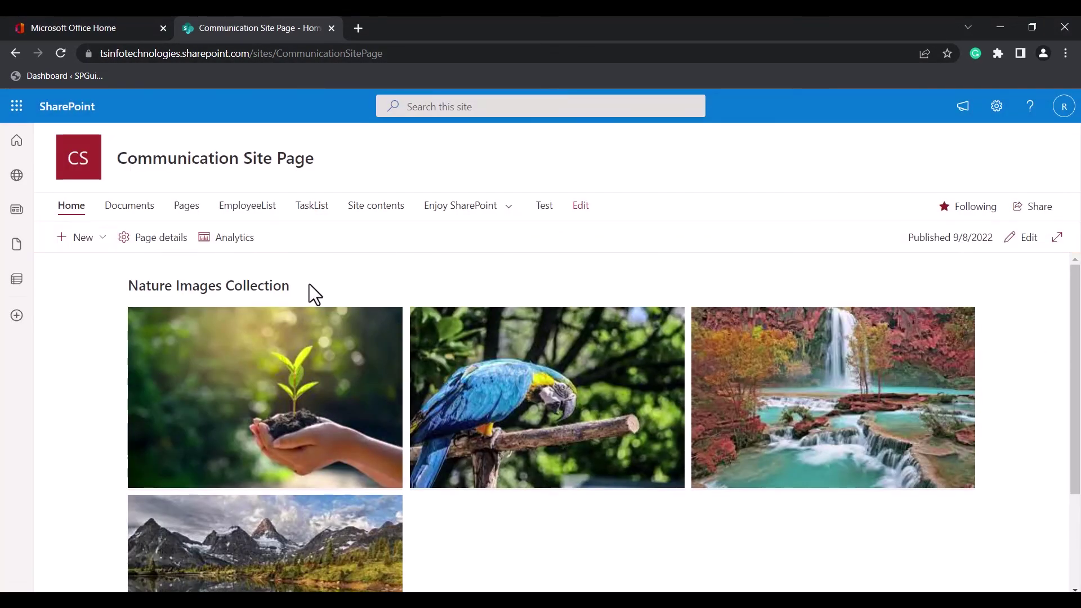
Step: Select the 'Nature Images Collection' title text on the published page to check it
left_click_drag(309, 285, 115, 286)
left_click(116, 286)
left_click_drag(129, 285, 217, 287)
left_click(331, 286)
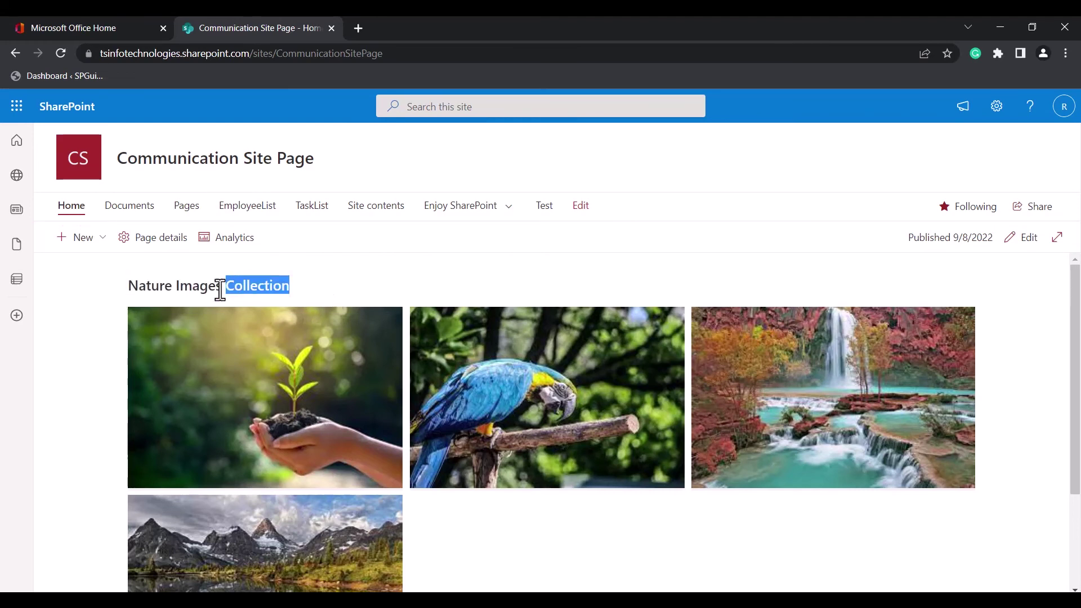